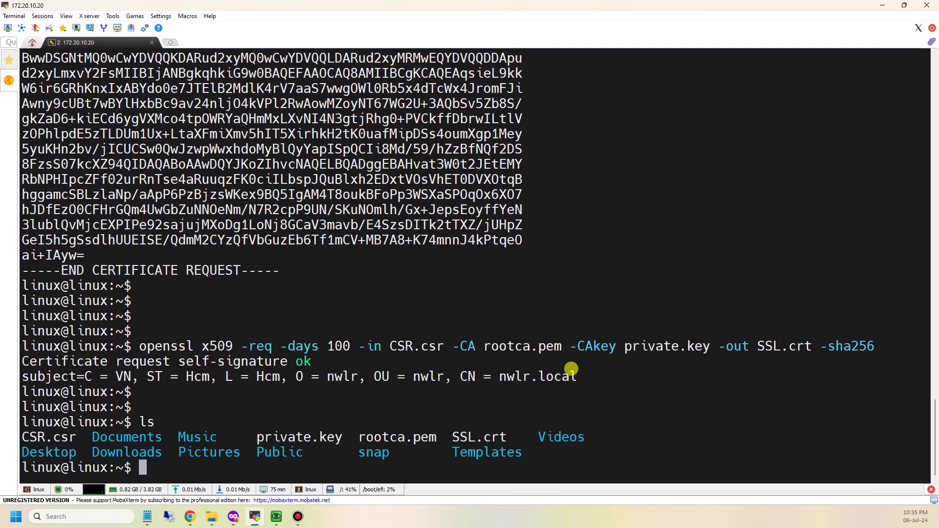
Print SSL.crt with 'cat SSL.crt' and select the full PEM certificate block
text(cat )
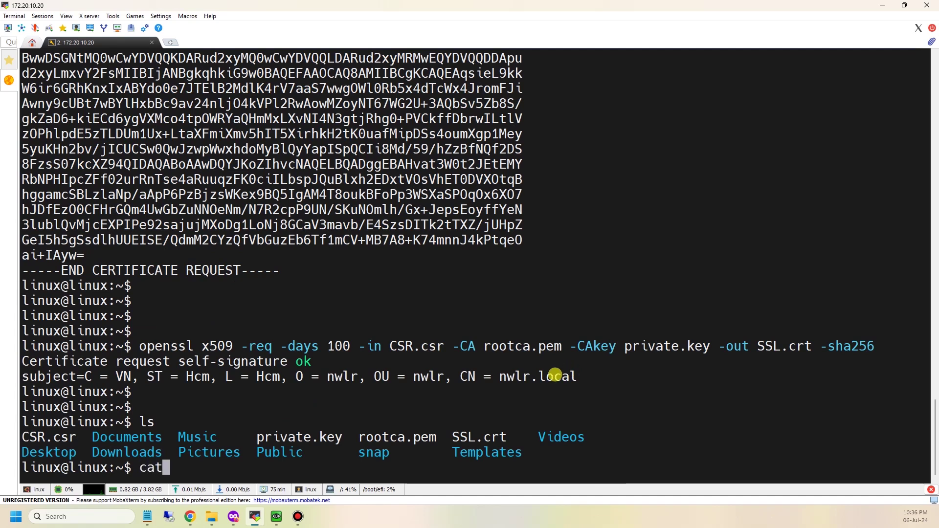
text(SSL.crt)
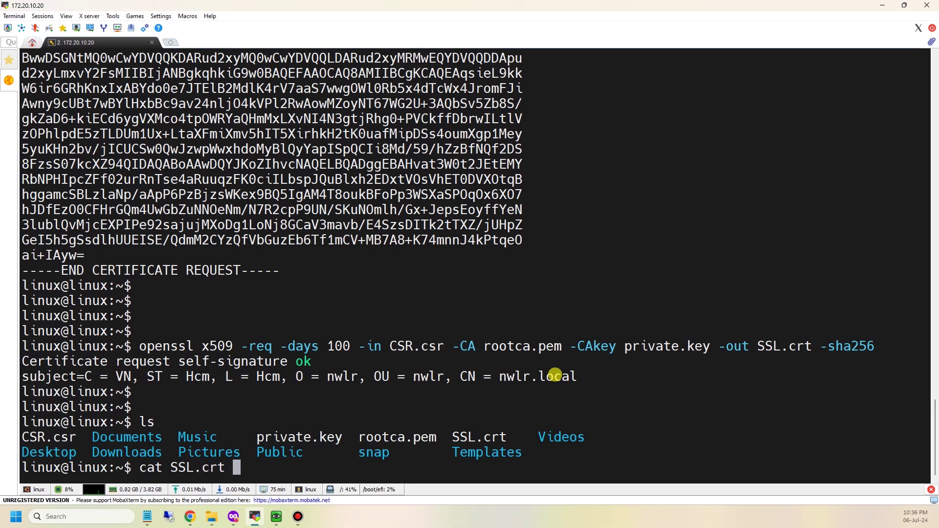
key(Return)
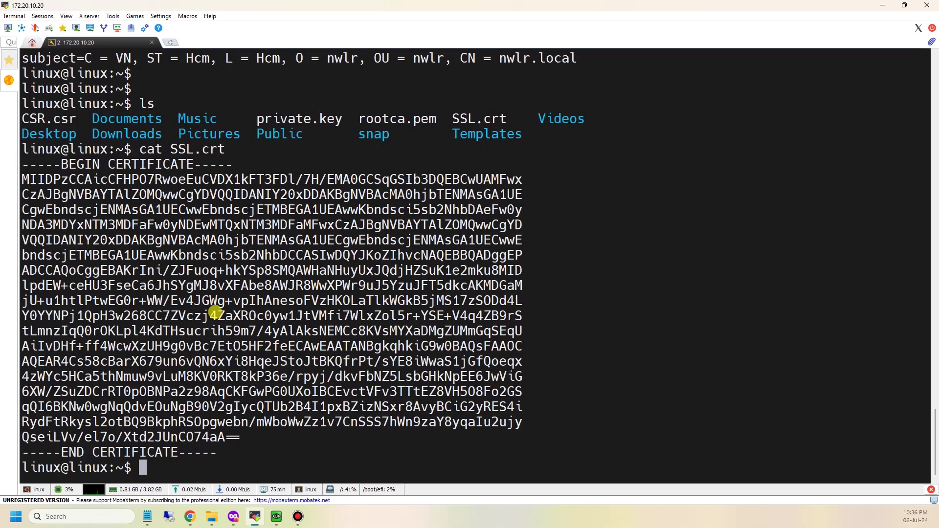
drag(21, 168, 249, 455)
Sign in to NetScaler ADC as nsroot and dismiss the SSL settings notice
click(318, 423)
click(233, 517)
click(165, 11)
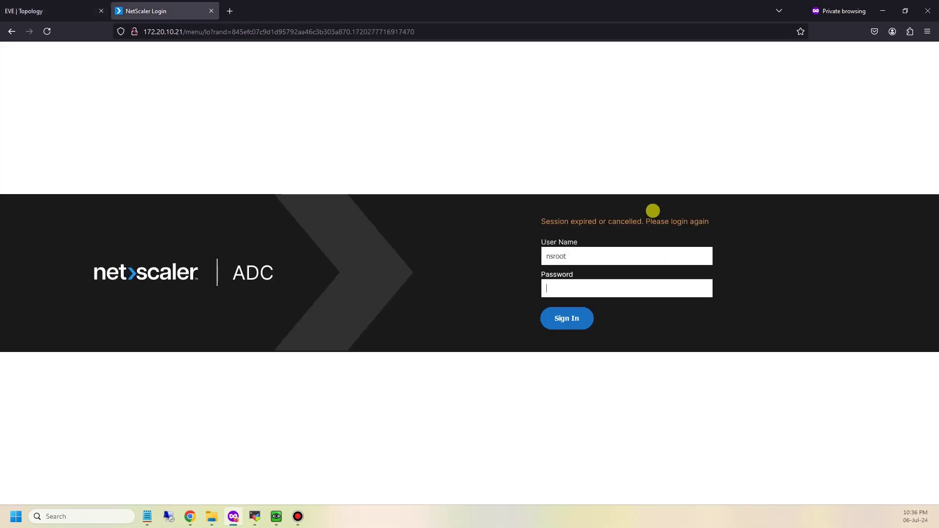
text(***)
key(Return)
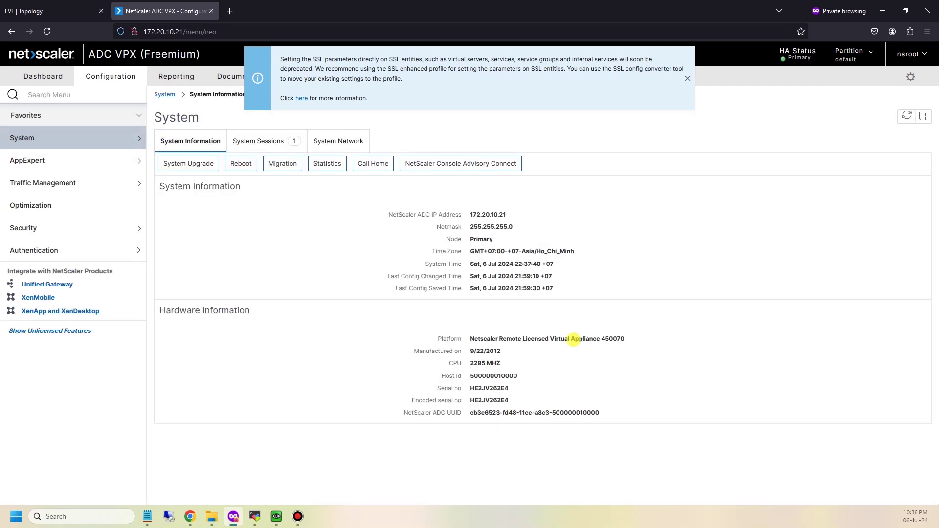
click(687, 78)
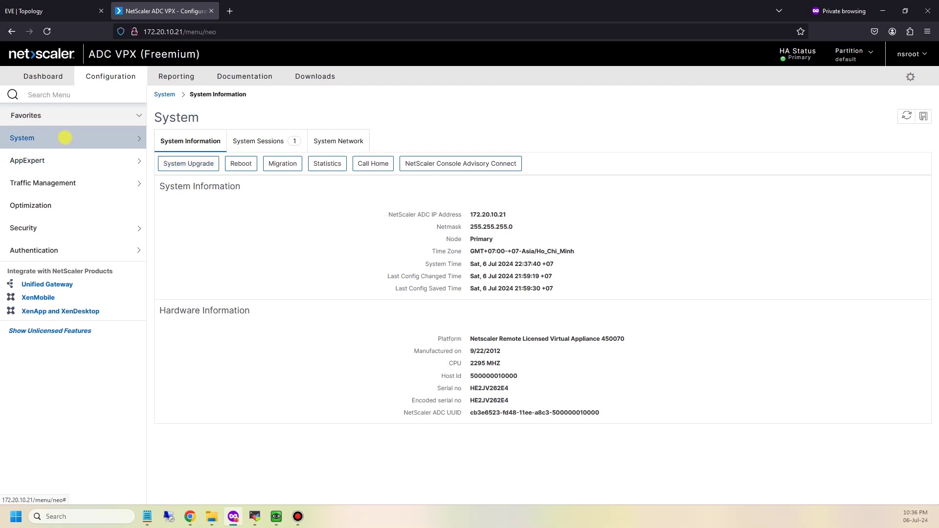
Go to Traffic Management > SSL > Certificates > All Certificates and start installing a certificate
click(135, 183)
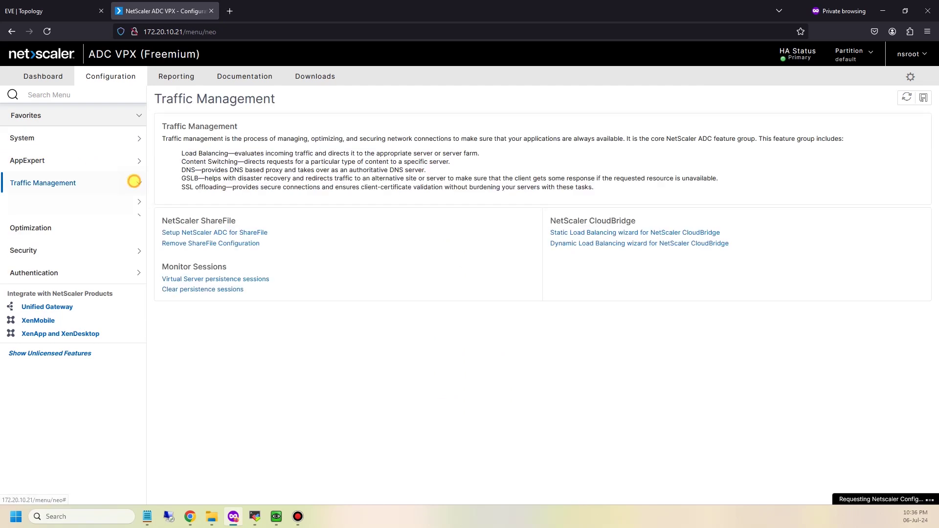
click(37, 296)
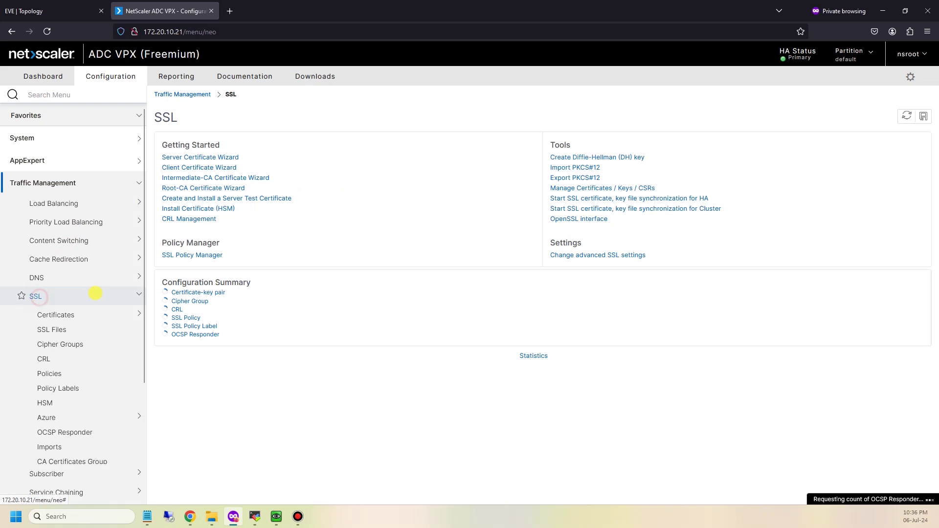
click(58, 314)
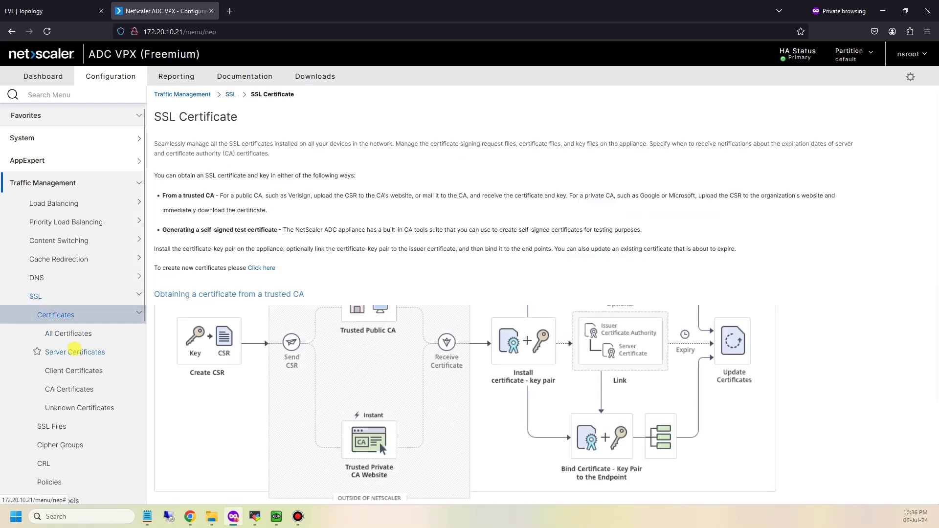
click(71, 333)
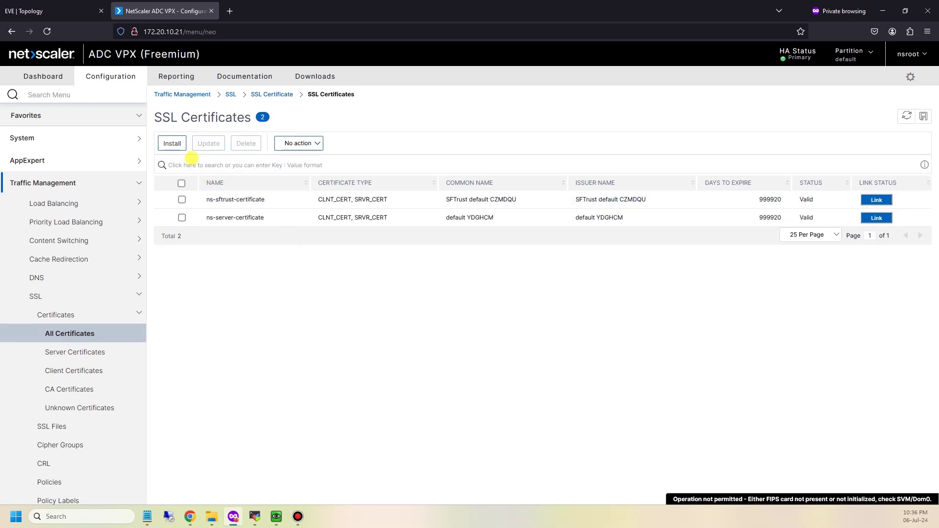
click(172, 143)
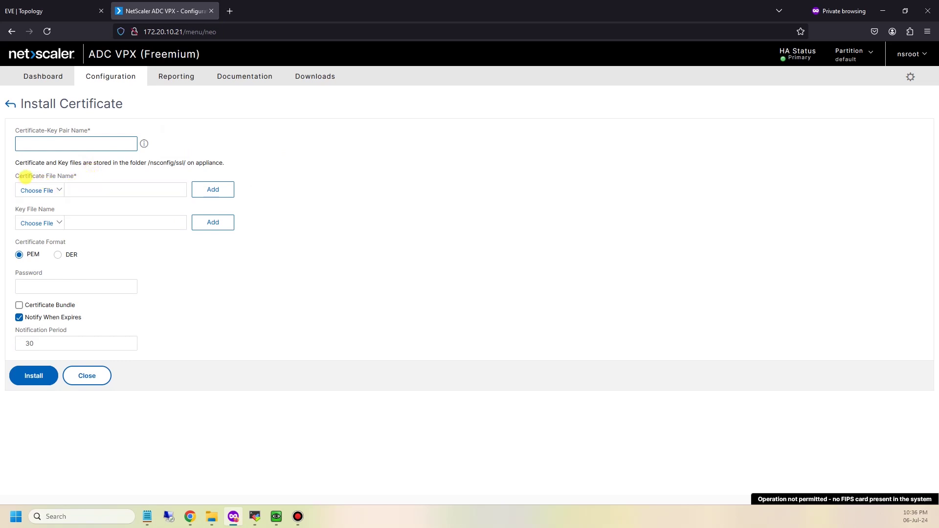
Enter TEST as the certificate-key pair name, then bring the MobaXterm terminal forward
click(56, 222)
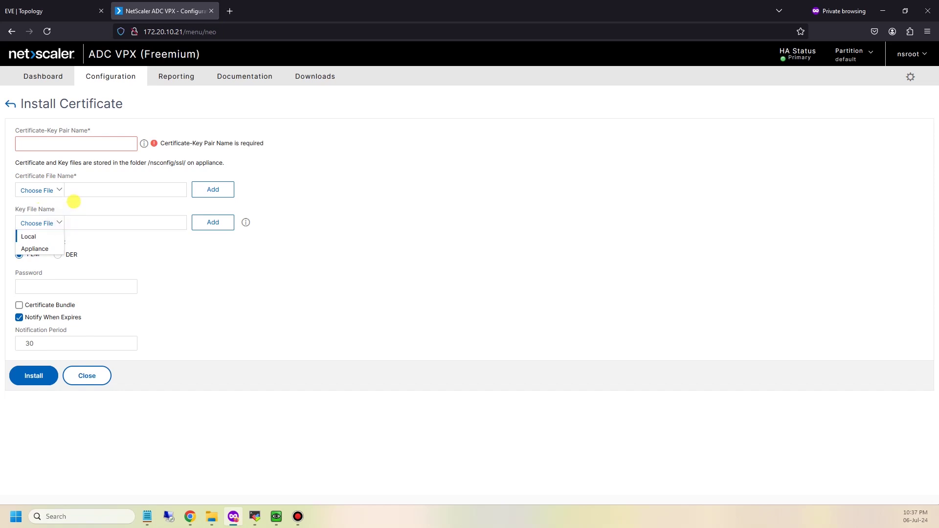
click(85, 149)
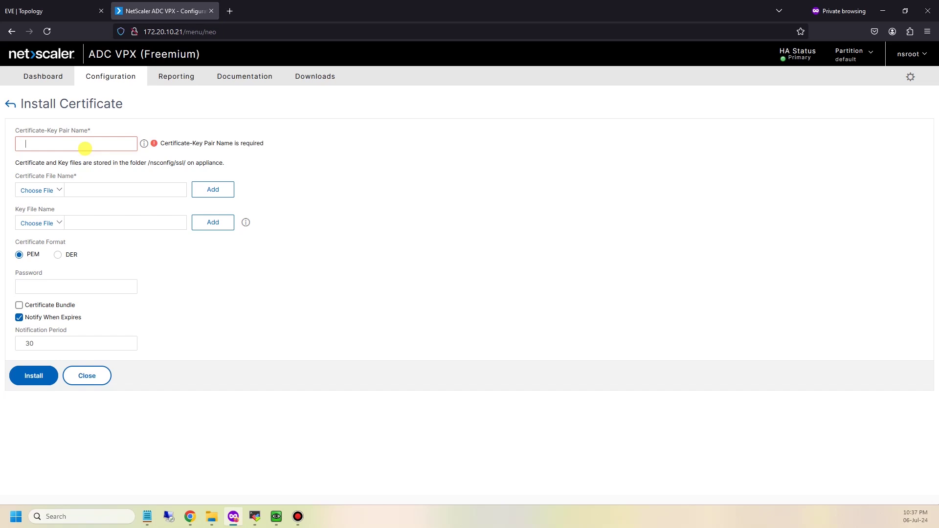
text(TEST)
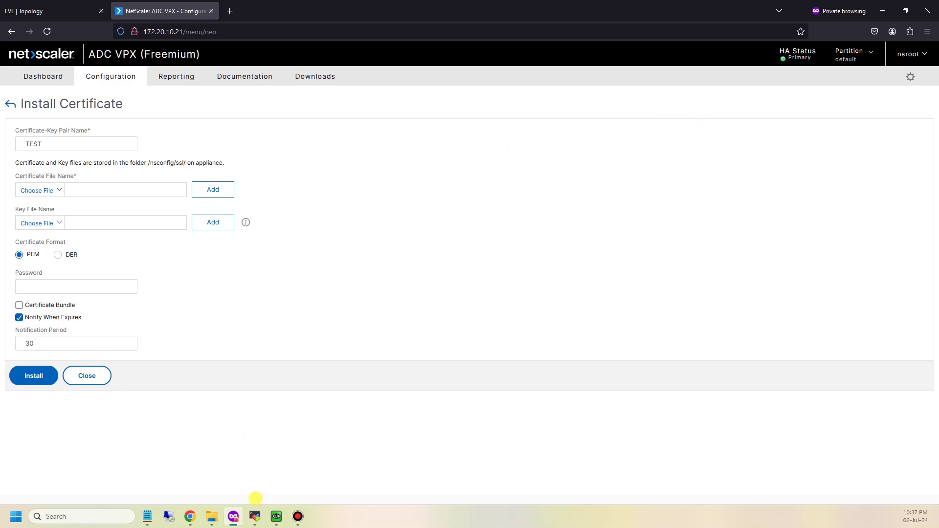
click(257, 507)
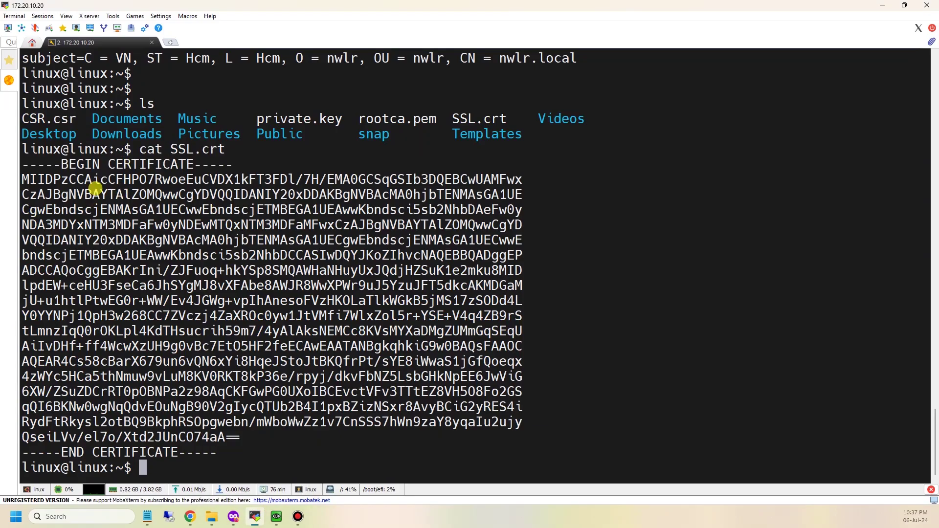
Copy the certificate text and create a new SSL.crt file in the Local SSL Cert folder
drag(24, 168, 215, 448)
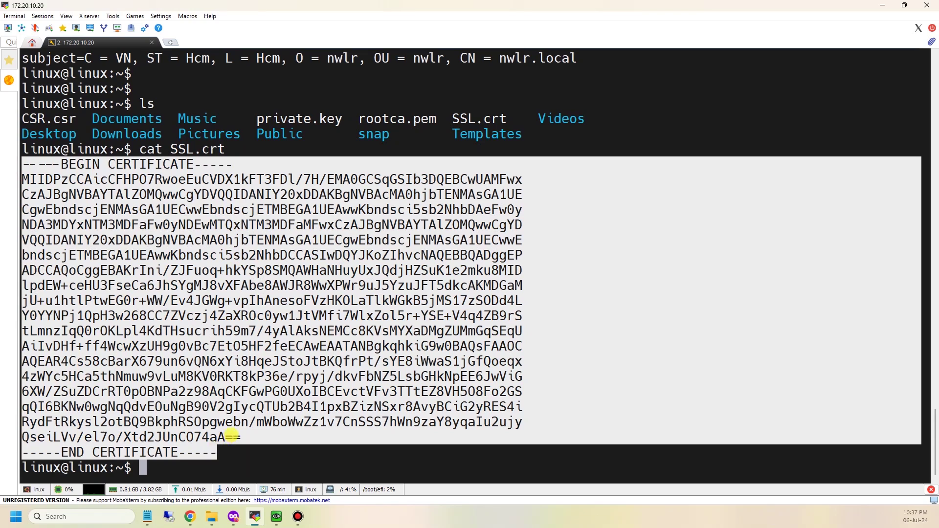
key(ctrl+c)
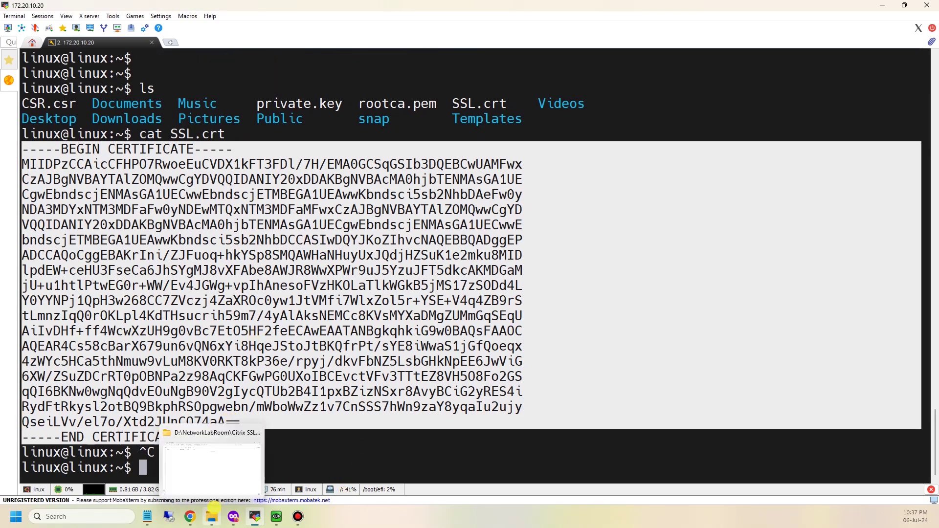
click(212, 517)
right_click(337, 209)
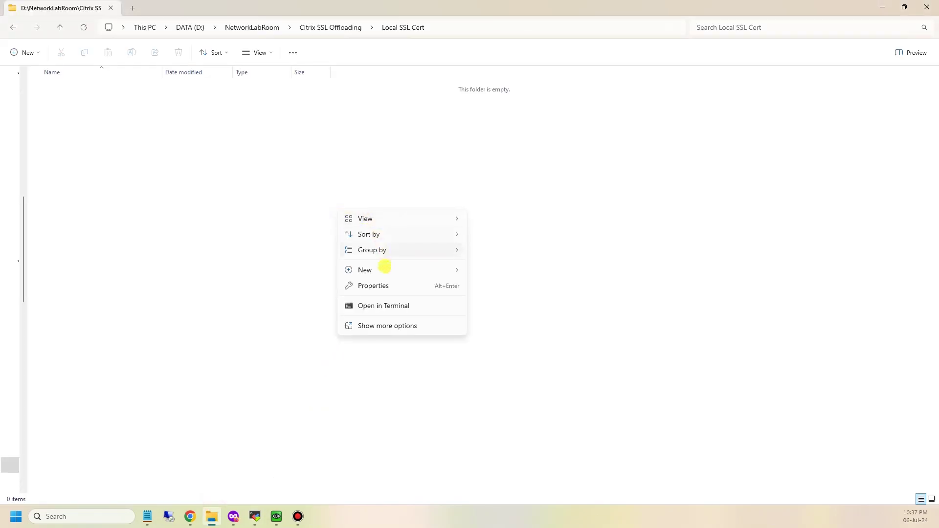
click(383, 270)
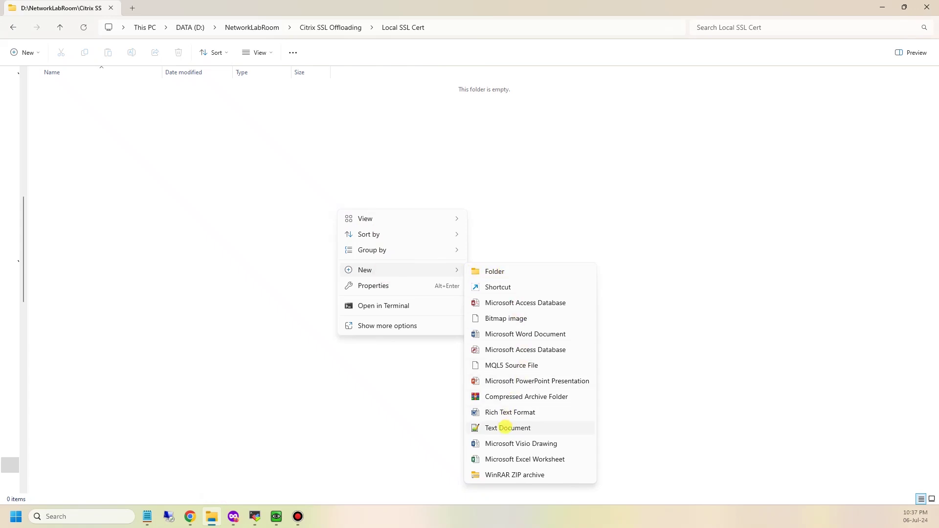
click(505, 428)
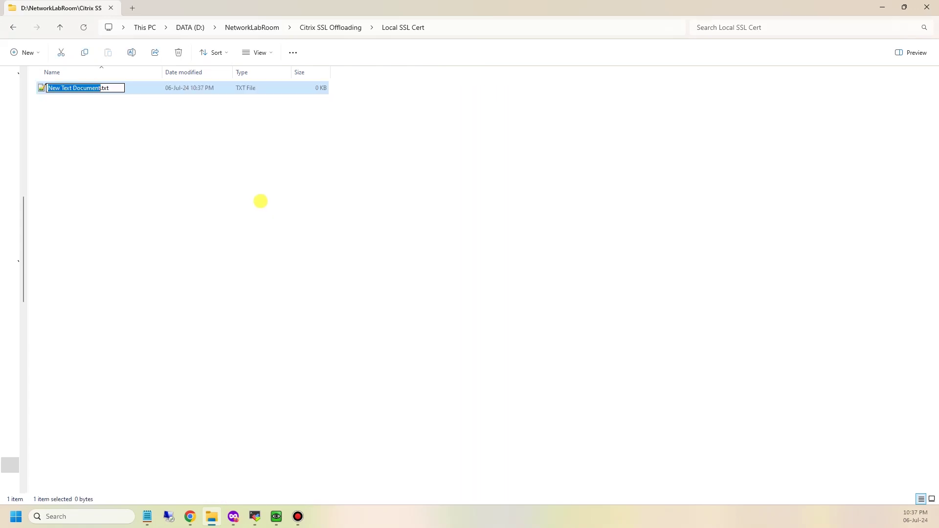
text(SSL.crt)
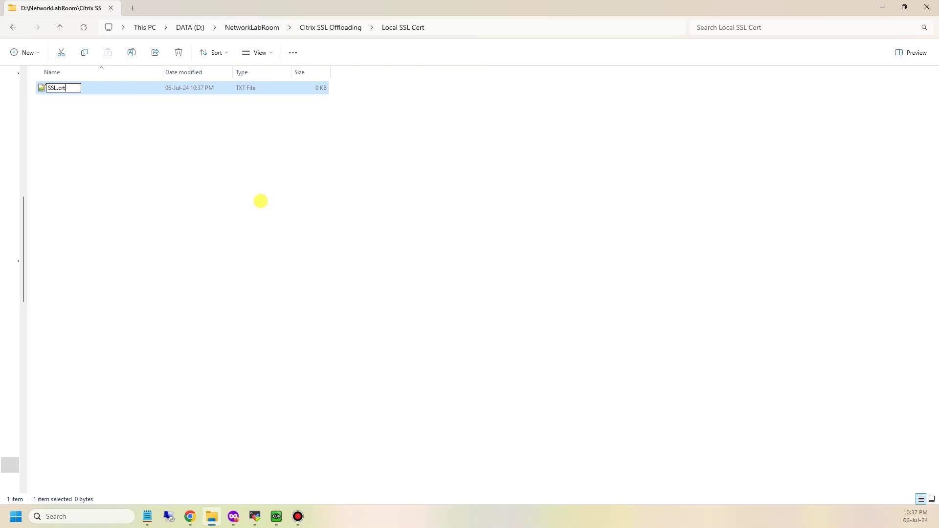
key(Return)
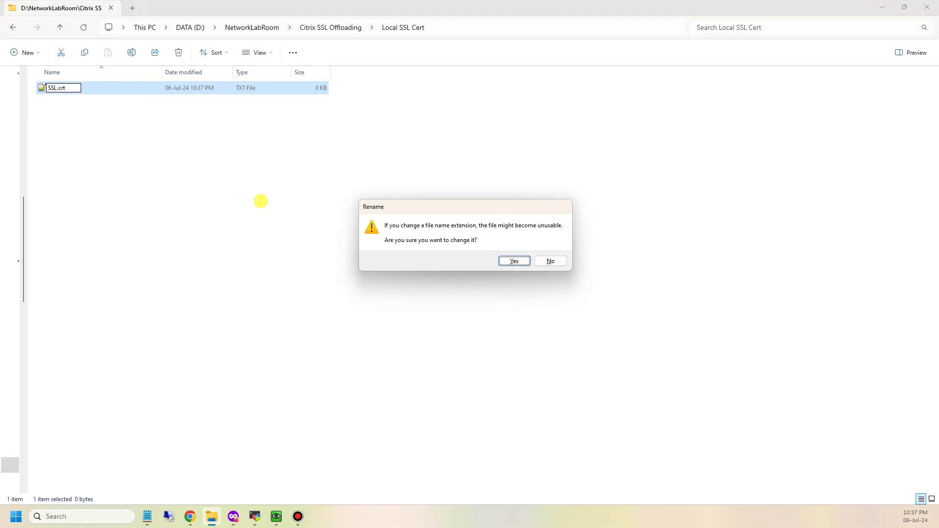
key(Return)
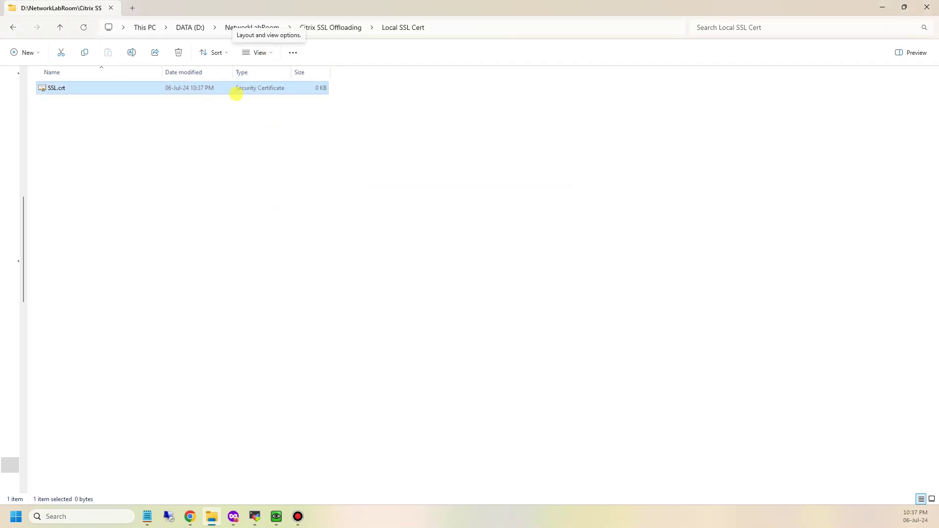
Paste the certificate into SSL.crt in Notepad, save it, and close Notepad
double_click(236, 94)
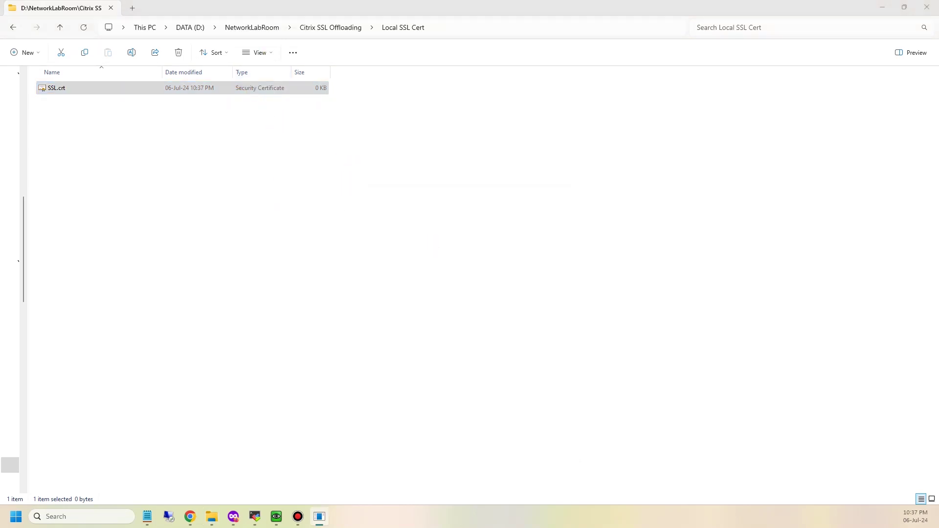
right_click(169, 90)
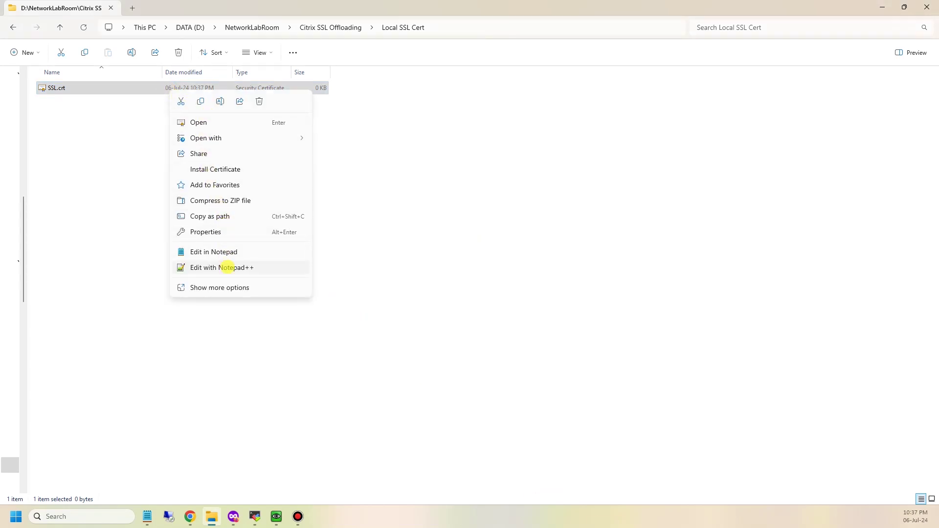
click(235, 250)
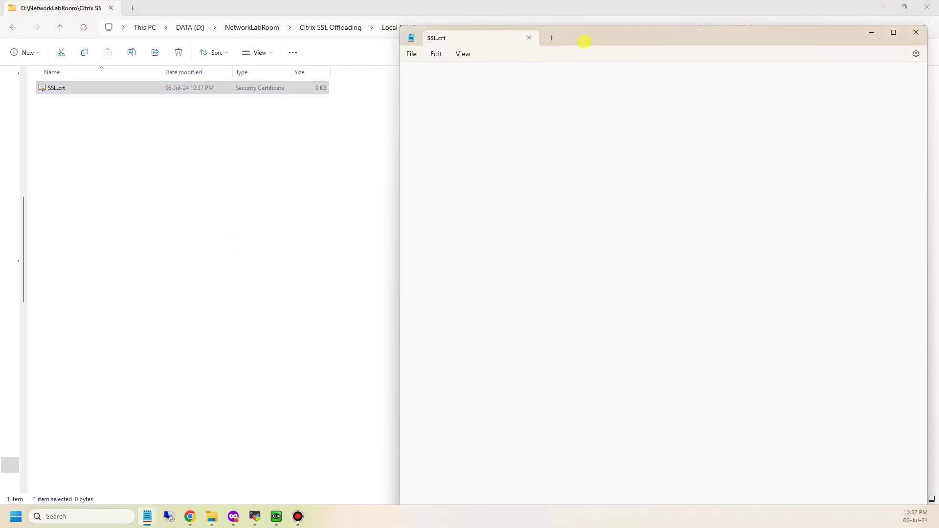
double_click(584, 43)
key(ctrl+v)
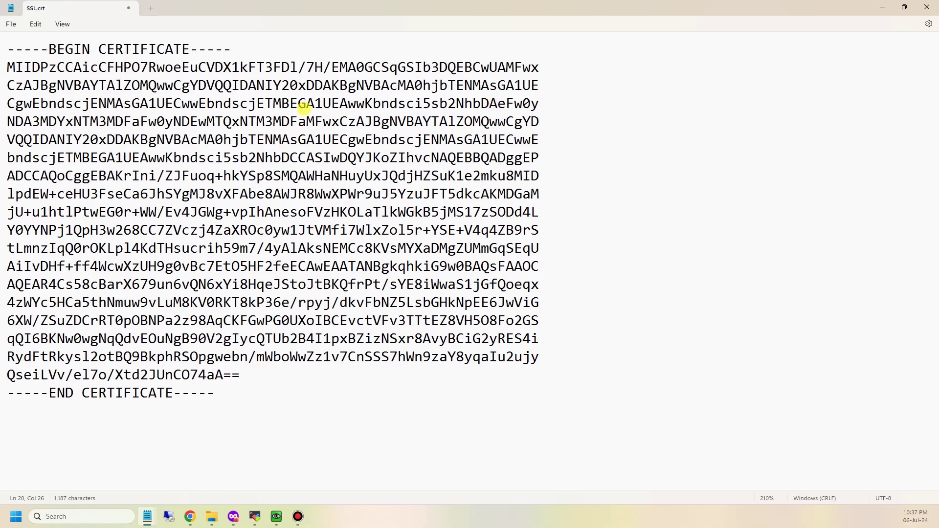
key(ctrl+s)
click(926, 6)
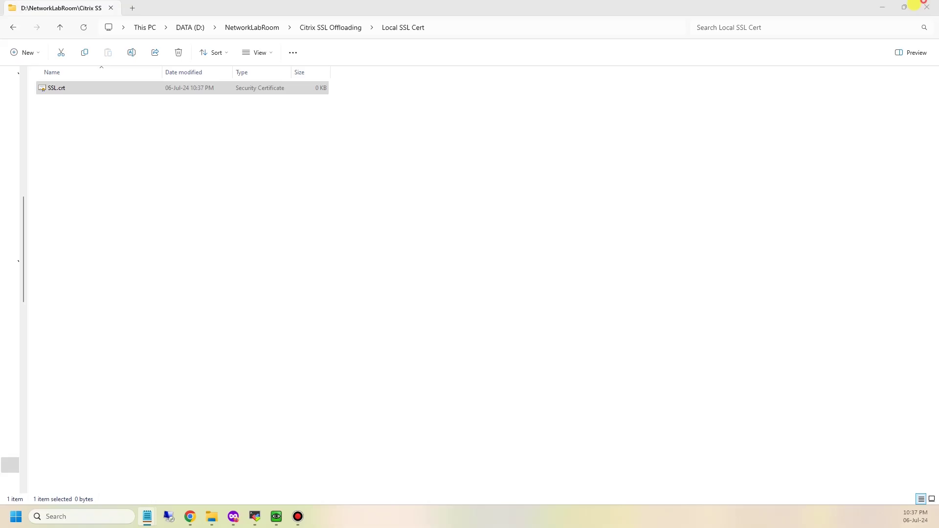
Create a new empty private.key file beside SSL.crt in the Local SSL Cert folder
click(241, 147)
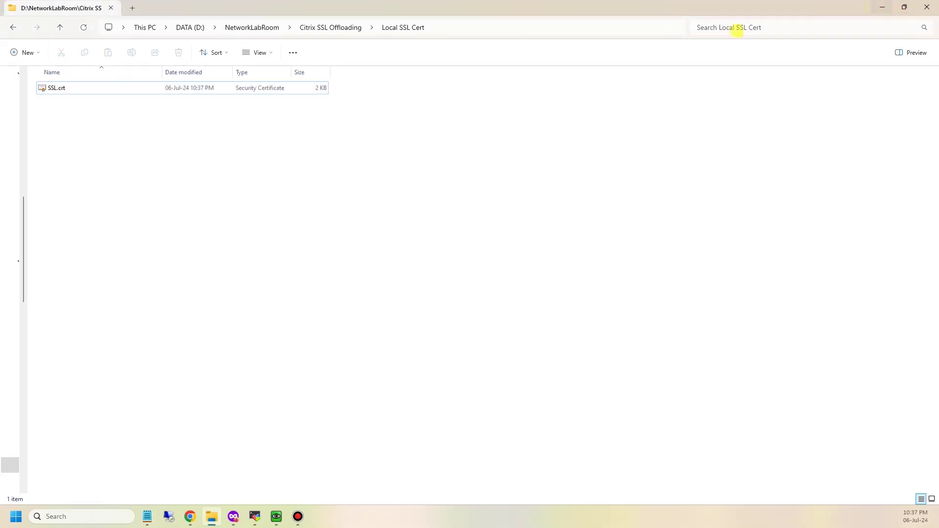
right_click(127, 193)
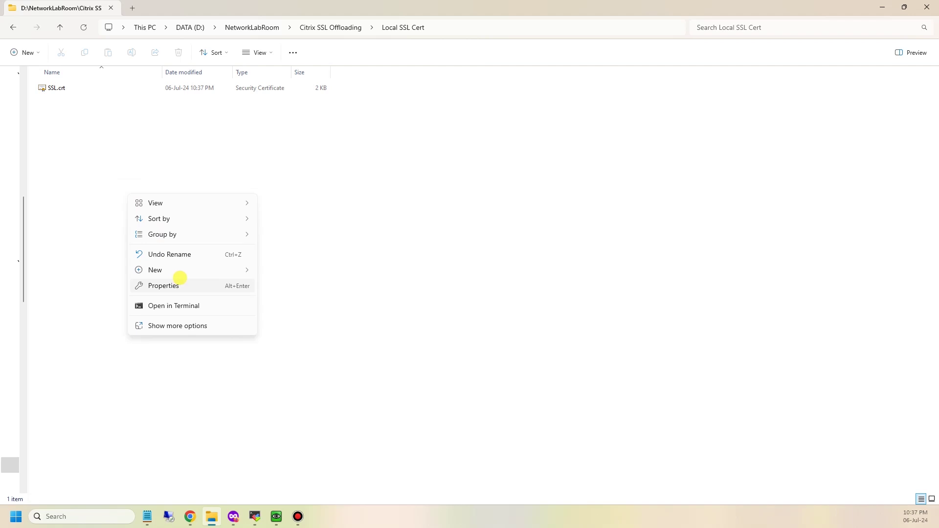
click(212, 270)
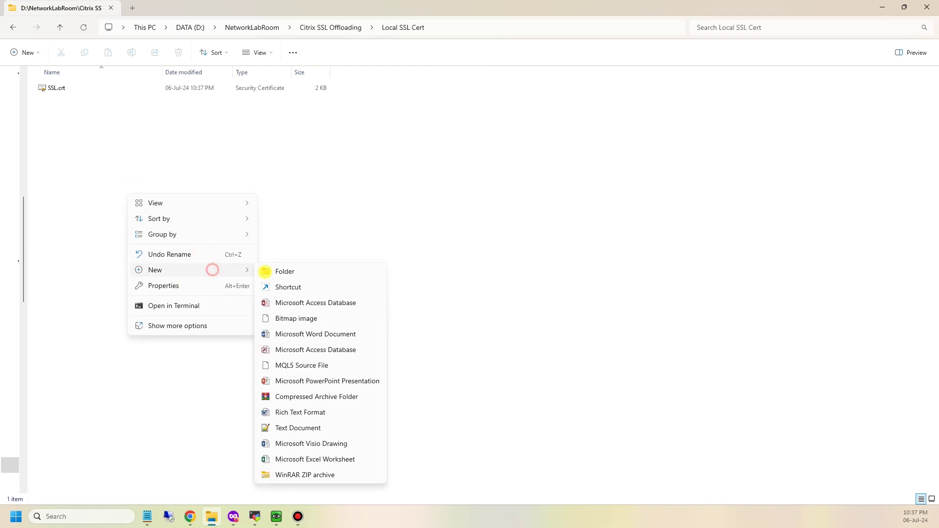
click(298, 427)
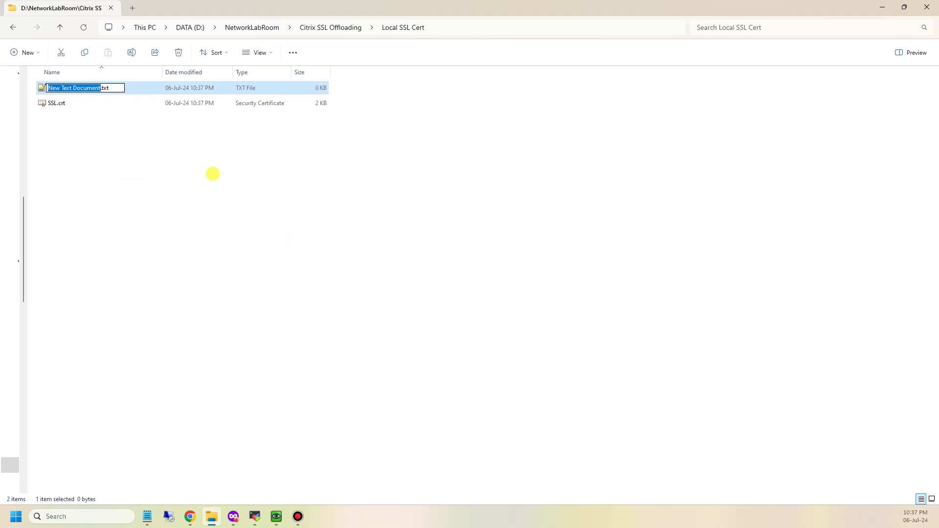
text(private.k)
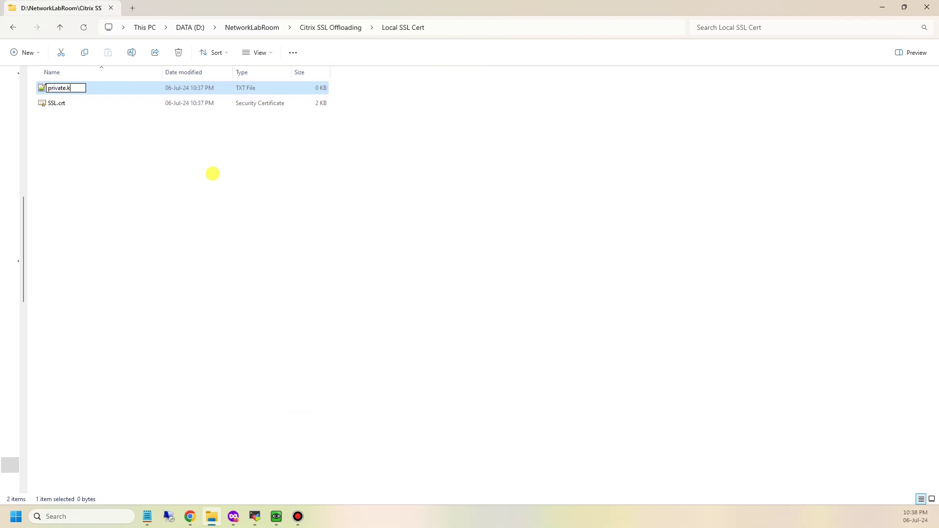
text(ey)
key(Return)
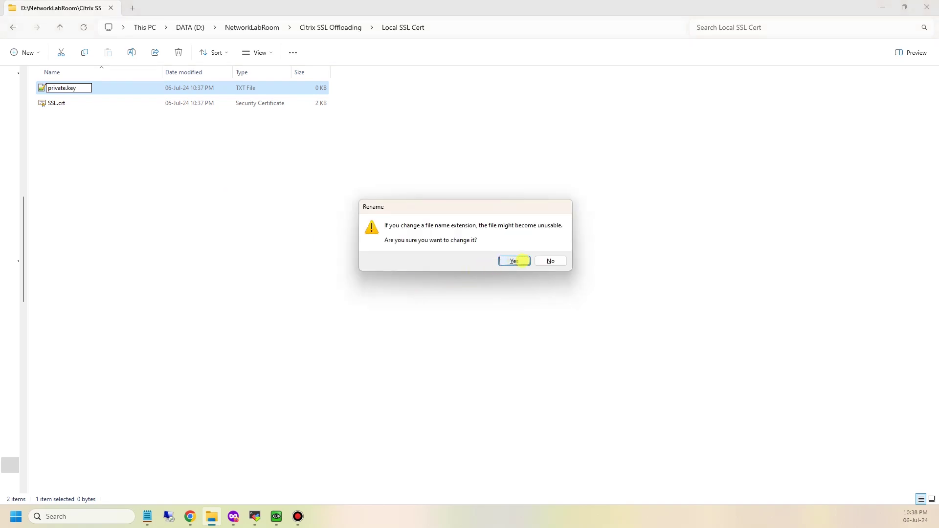
click(524, 260)
Open private.key in a maximized Notepad, then start a cat command for it in MobaXterm
right_click(199, 88)
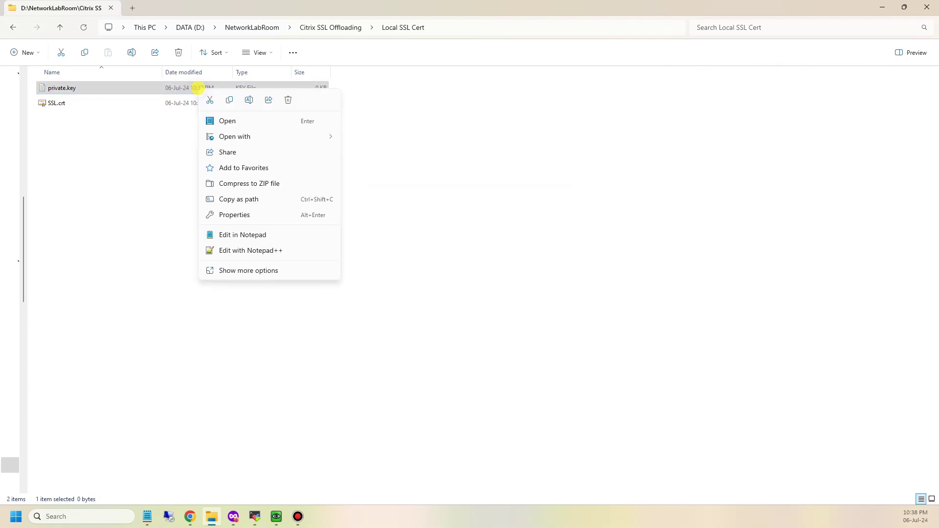
click(280, 139)
click(358, 138)
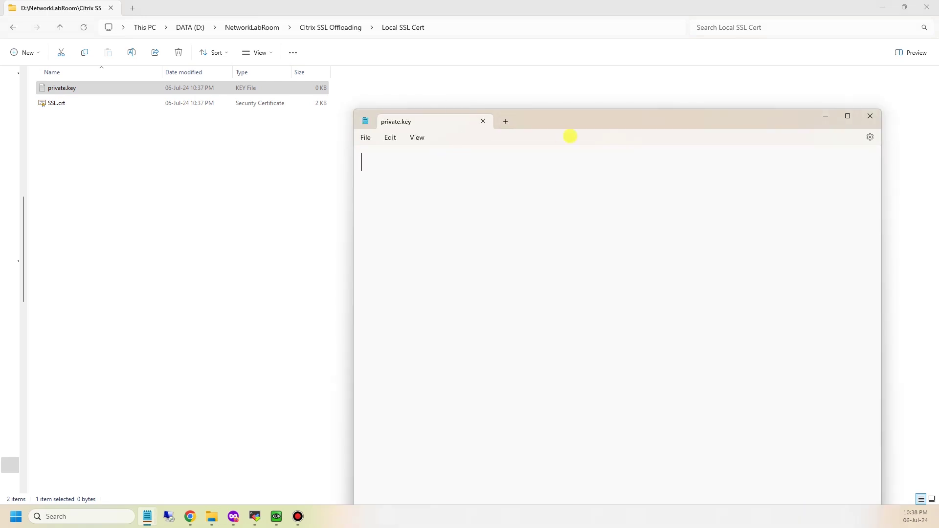
double_click(572, 124)
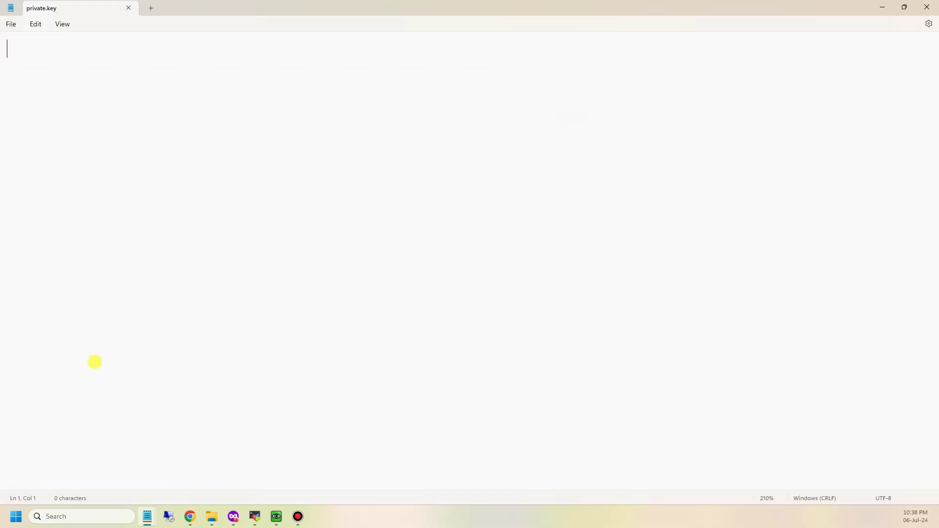
click(255, 517)
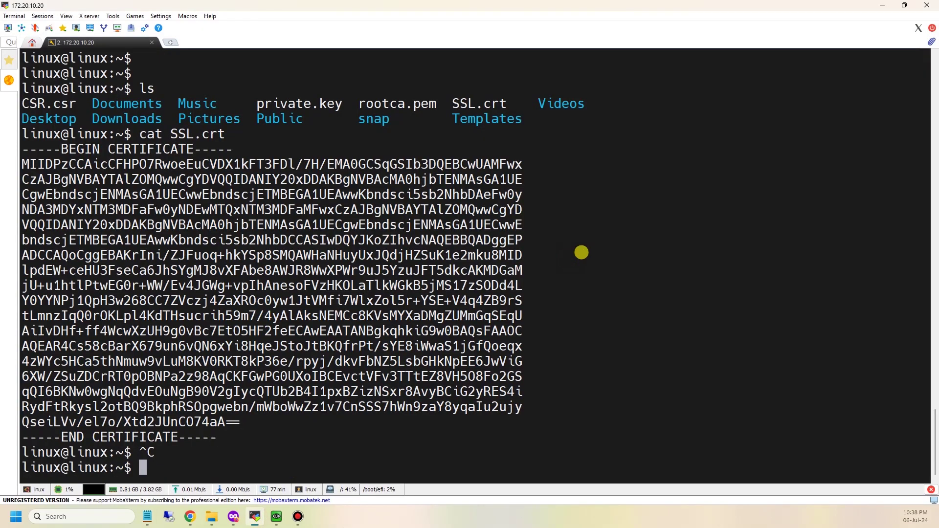
key(Return)
key(Return)
text(cat )
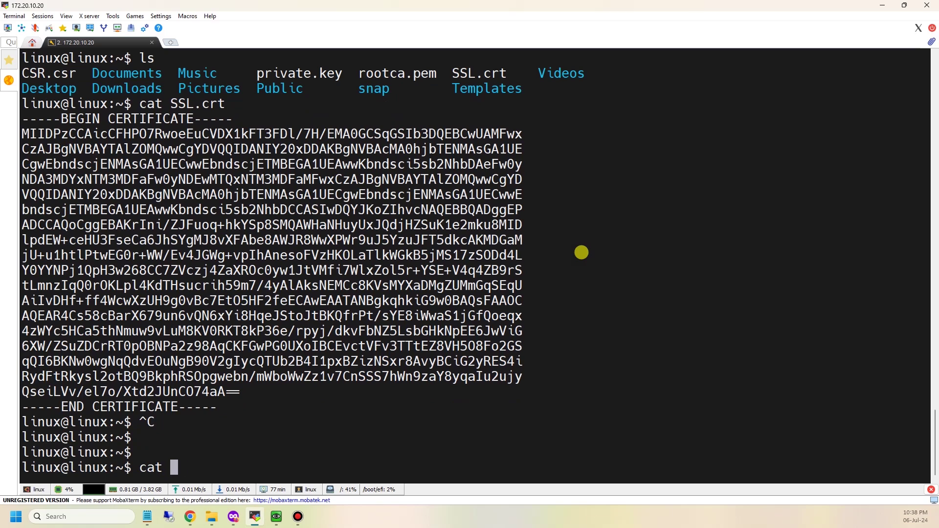
text(p)
Print the contents of private.key in the terminal using Tab completion
key(Tab)
key(Return)
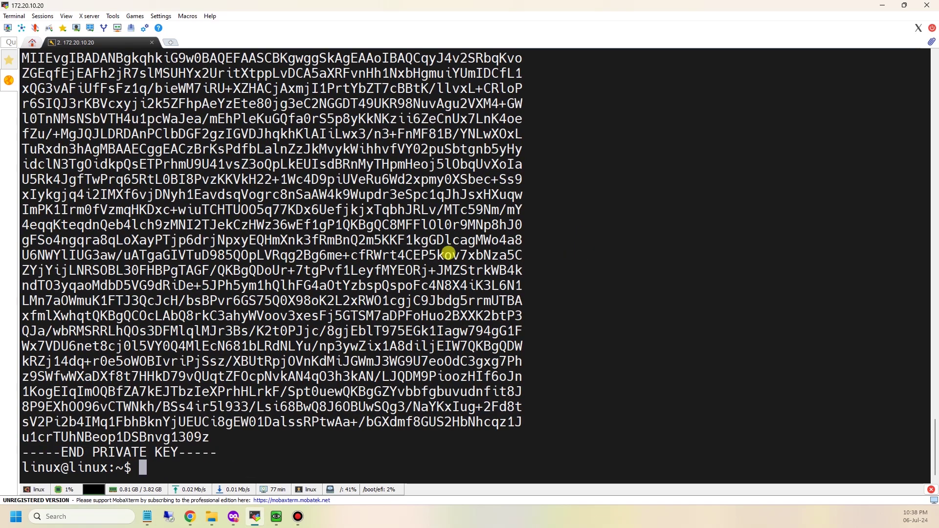
scroll(196, 206, up, 3)
ctrl+scroll(322, 234, down, 1)
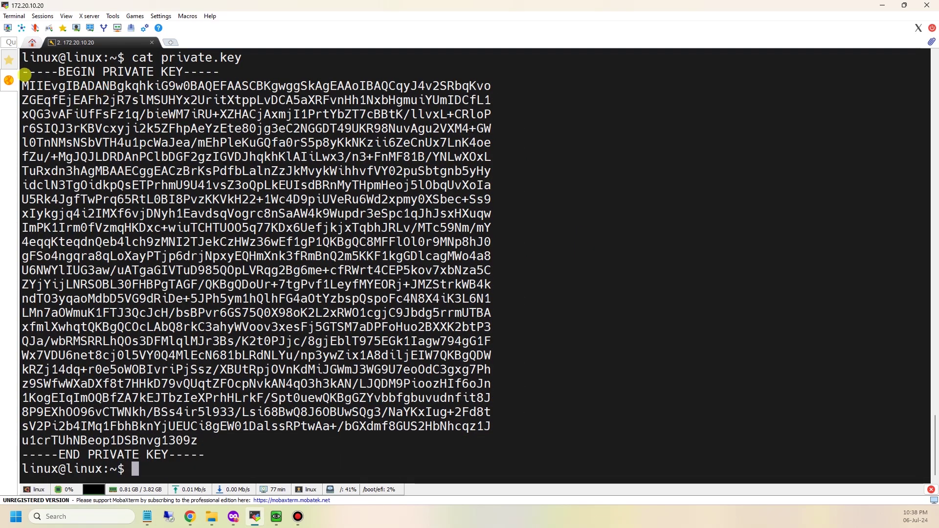
drag(32, 71, 207, 448)
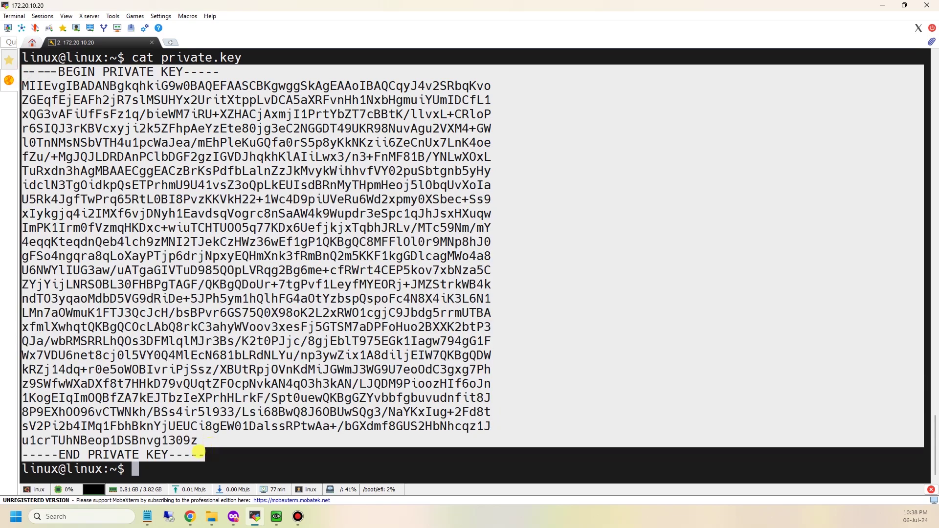
click(227, 448)
drag(204, 450, 249, 394)
click(249, 394)
key(Return)
key(Return)
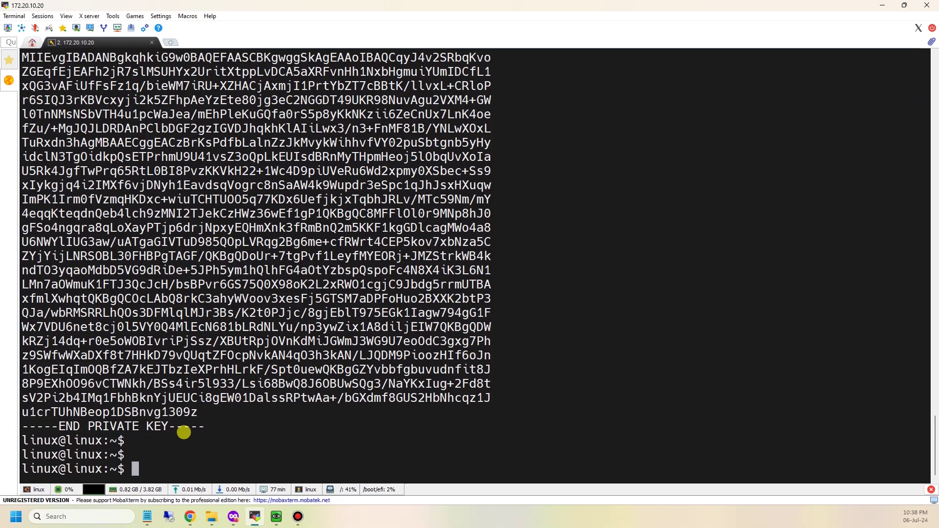
Copy the whole private key block and reopen private.key from the Local SSL Cert folder
scroll(196, 425, up, 1)
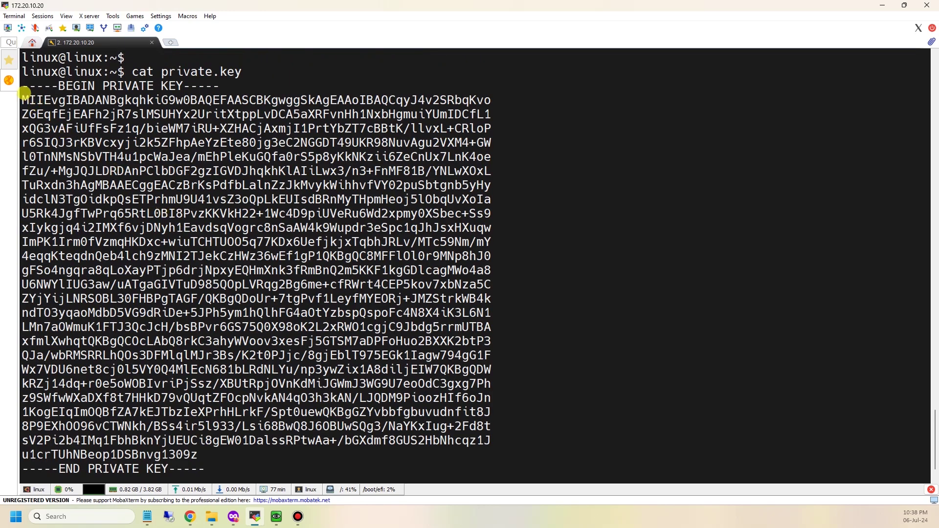
drag(23, 90, 195, 462)
key(ctrl+c)
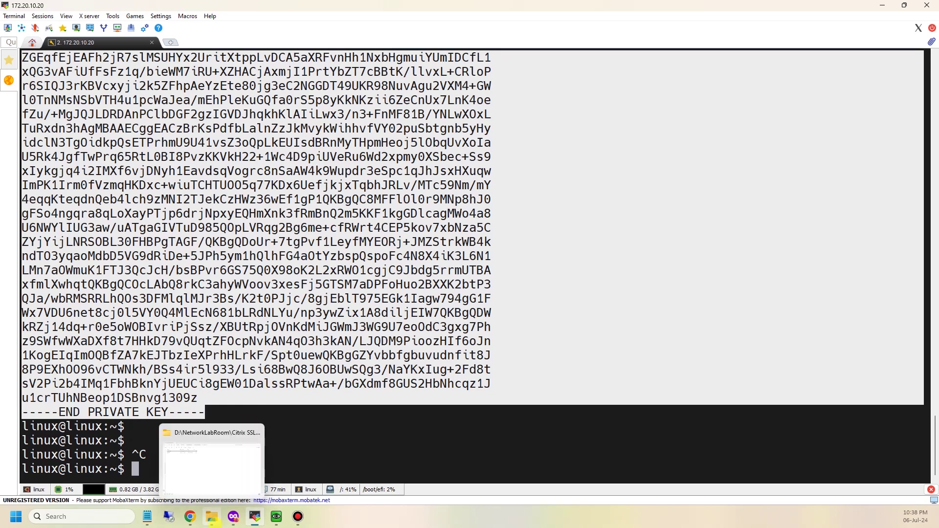
click(211, 517)
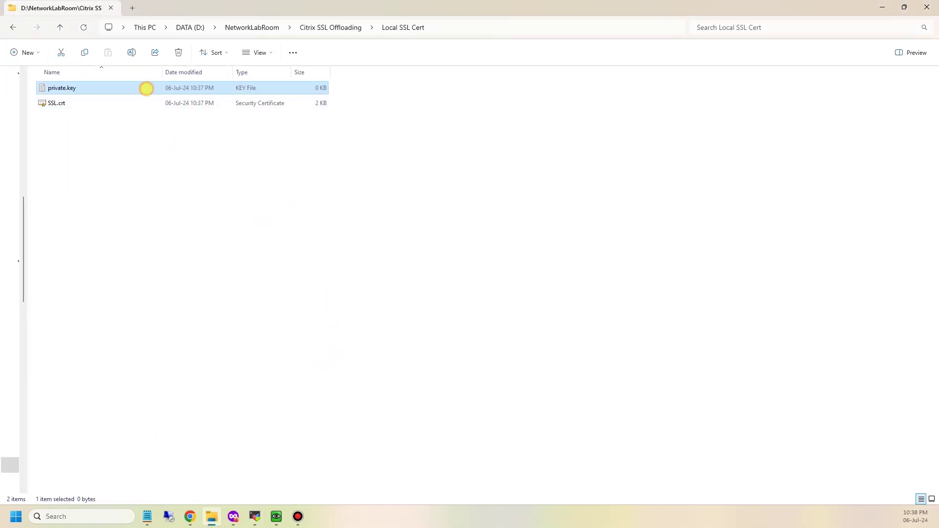
double_click(146, 89)
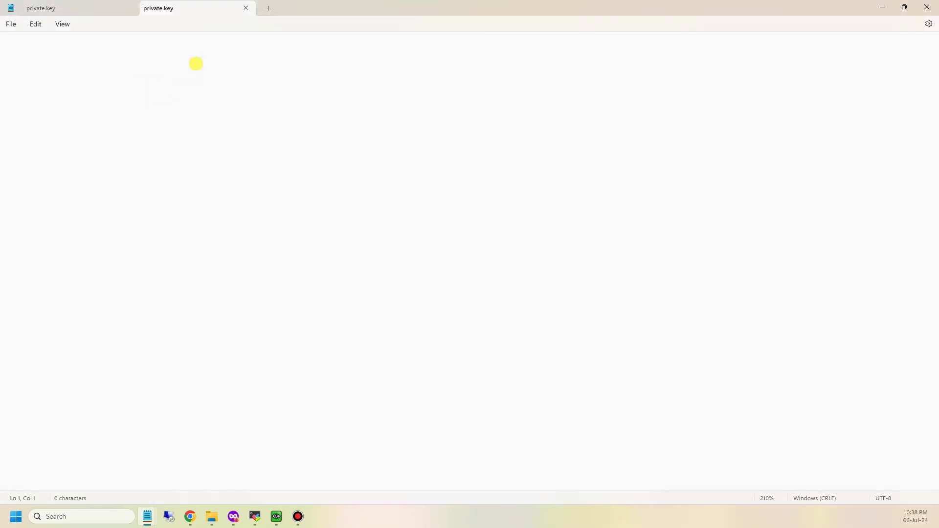
Close the duplicate tab, paste the private key into private.key, save, and close Notepad
click(69, 8)
click(246, 7)
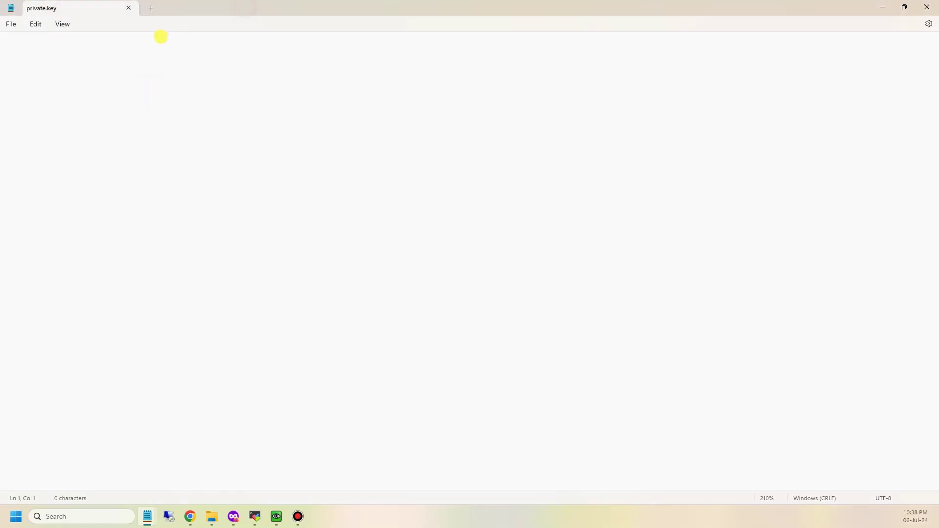
key(ctrl+v)
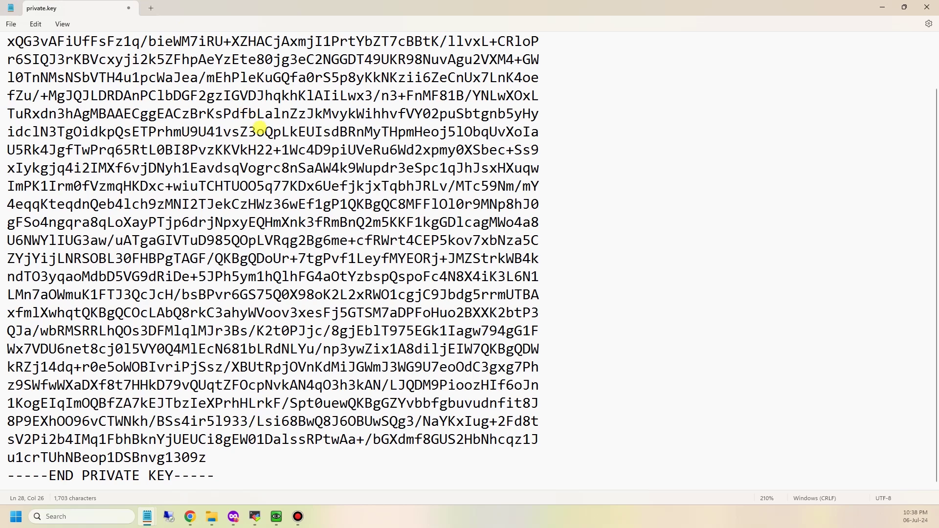
ctrl+scroll(264, 147, down, 3)
key(ctrl+s)
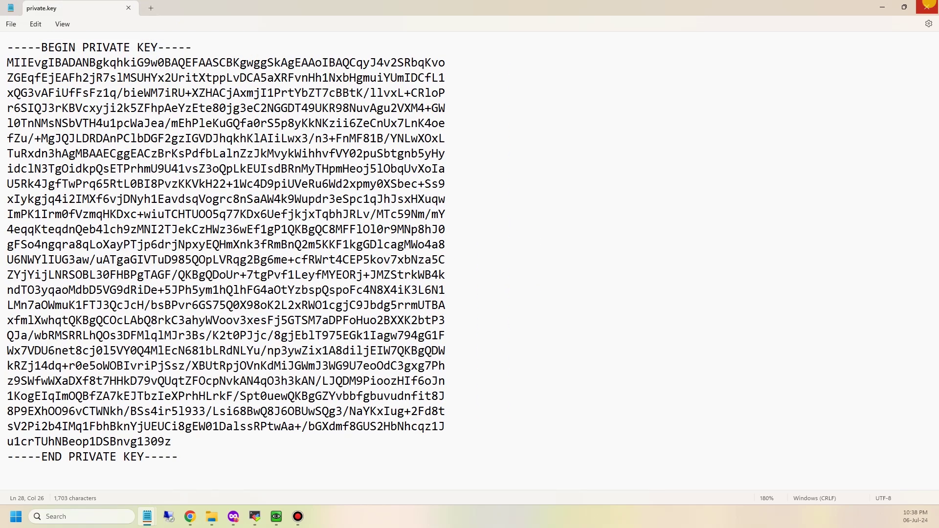
click(928, 6)
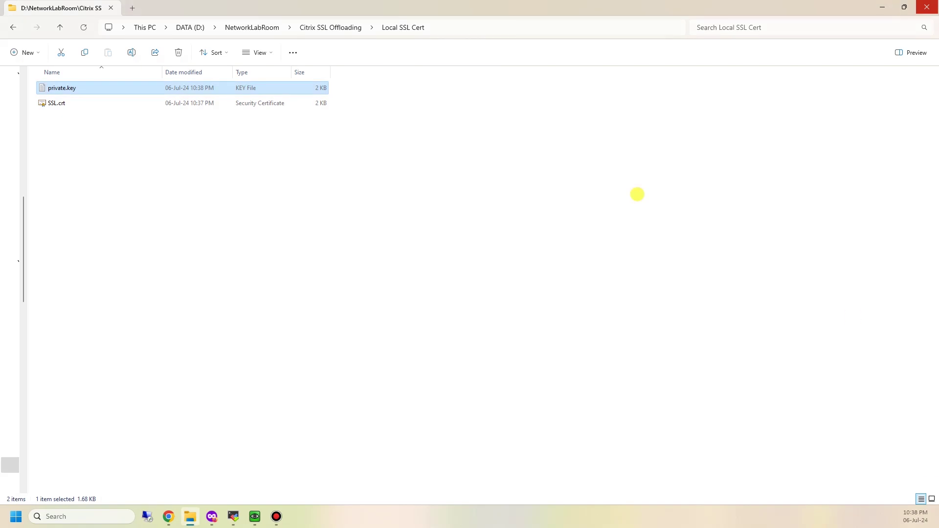
Deselect the files and return to the NetScaler Install Certificate page in Firefox
click(446, 238)
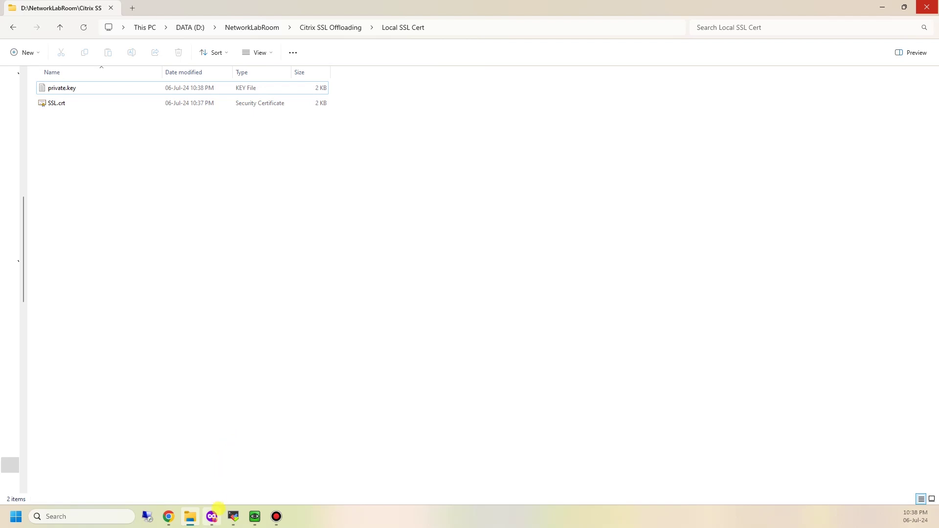
click(212, 517)
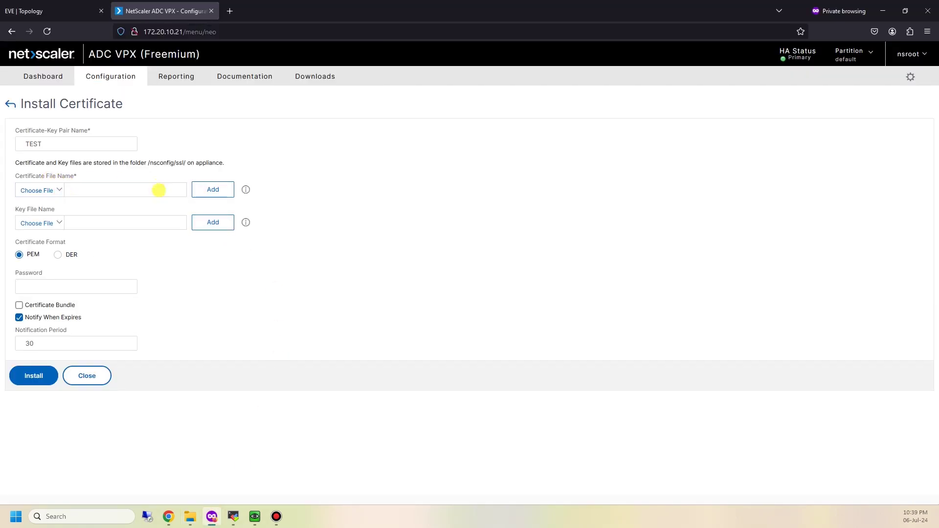
Set the certificate file source to Local after checking the Appliance and text options
click(49, 190)
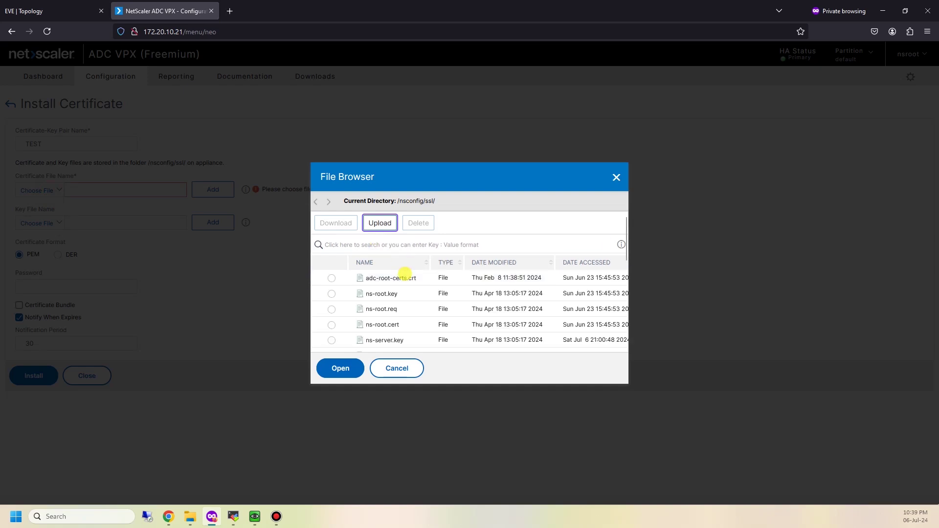
click(397, 368)
click(215, 189)
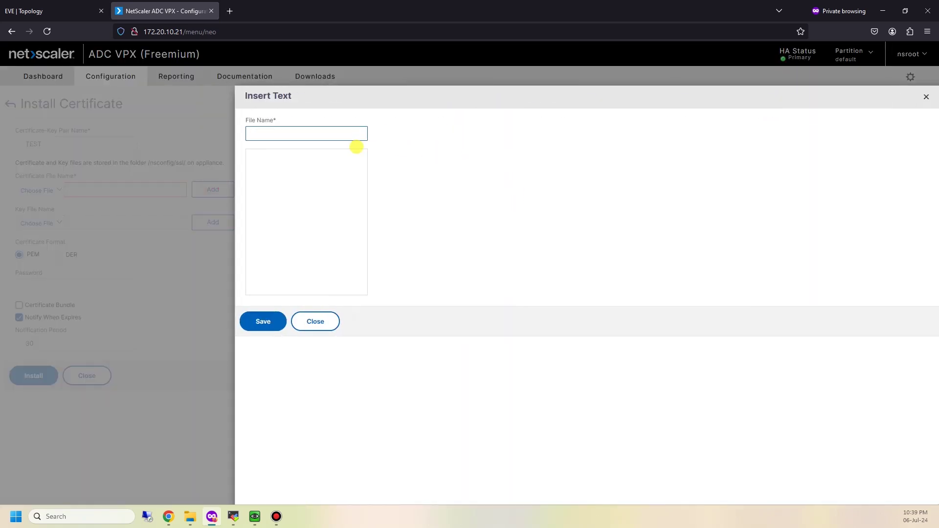
click(314, 320)
click(60, 190)
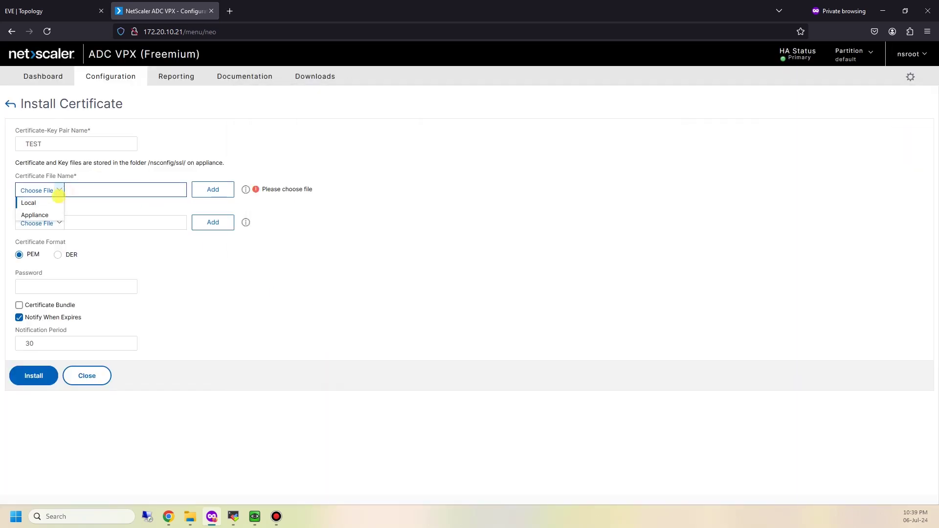
click(40, 203)
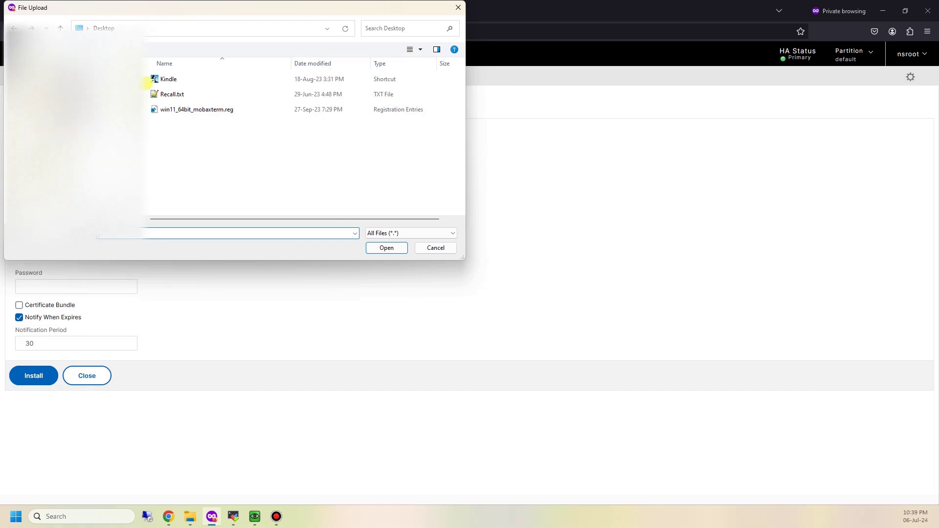
Upload SSL.crt as the certificate file by pasting the Local SSL Cert folder path
scroll(137, 107, down, 3)
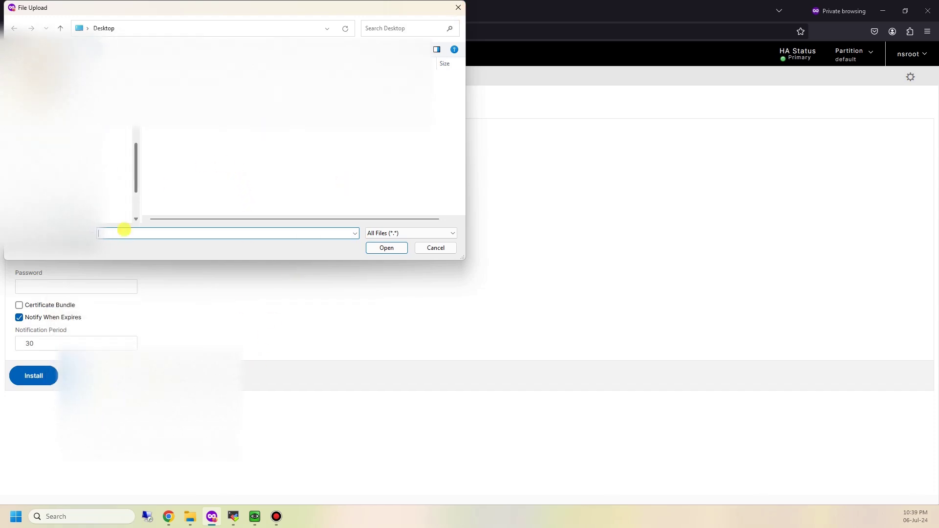
click(188, 513)
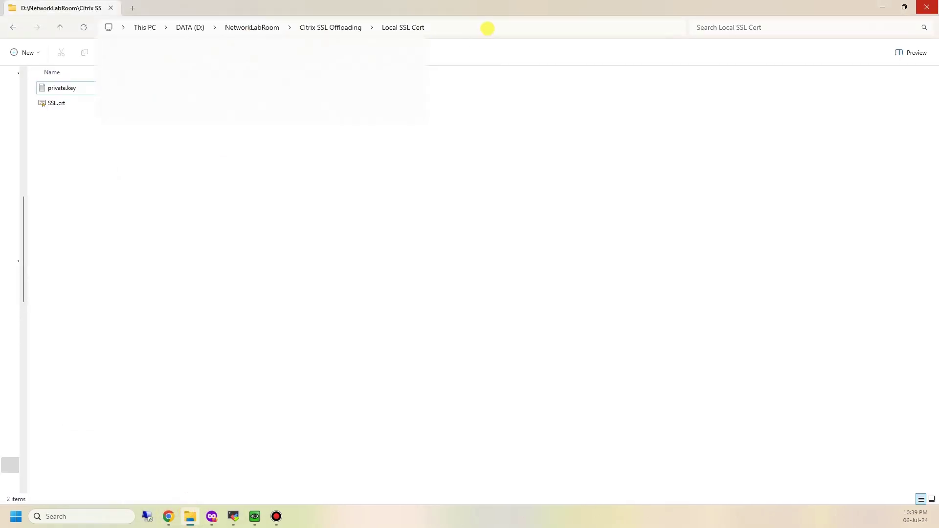
click(488, 28)
key(ctrl+c)
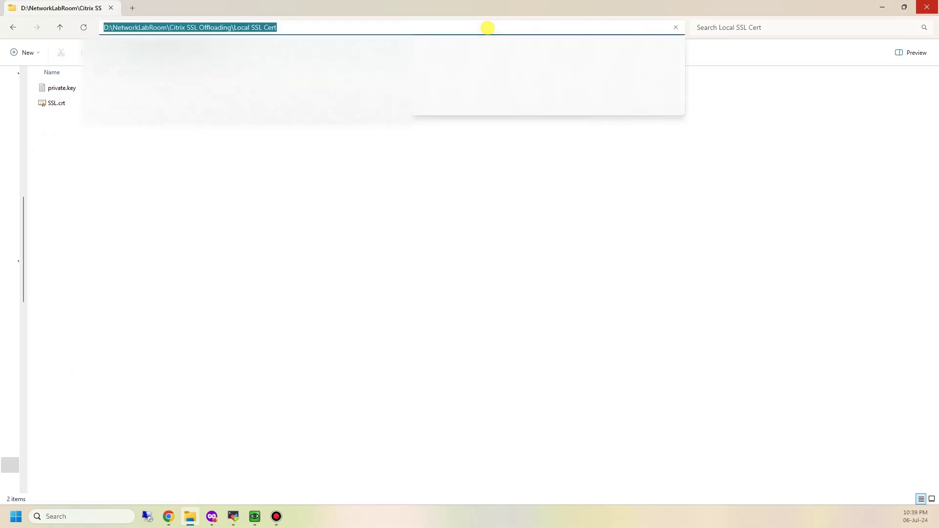
key(alt+Tab)
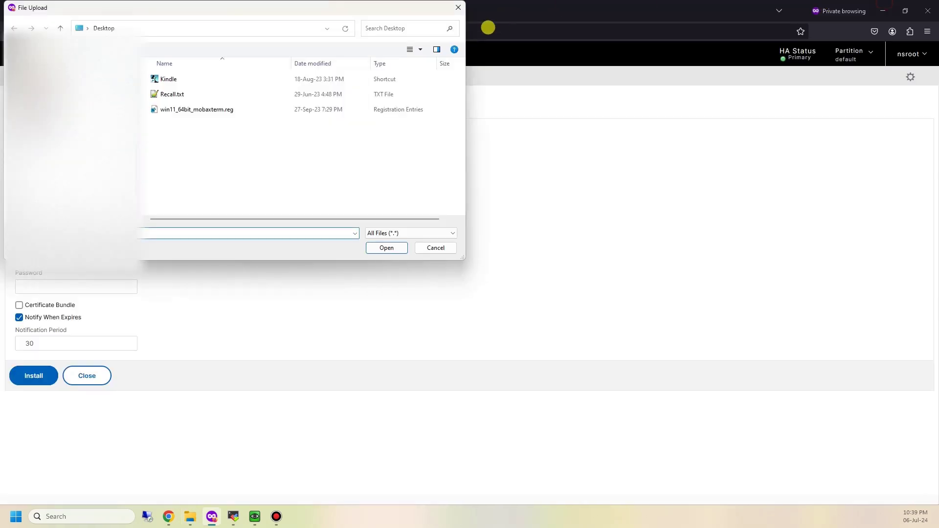
click(275, 33)
key(ctrl+v)
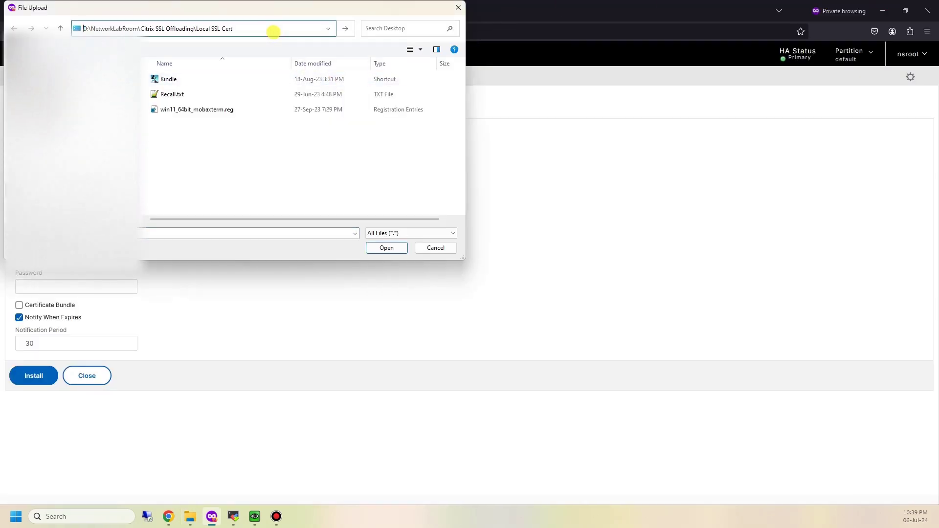
key(Return)
double_click(255, 95)
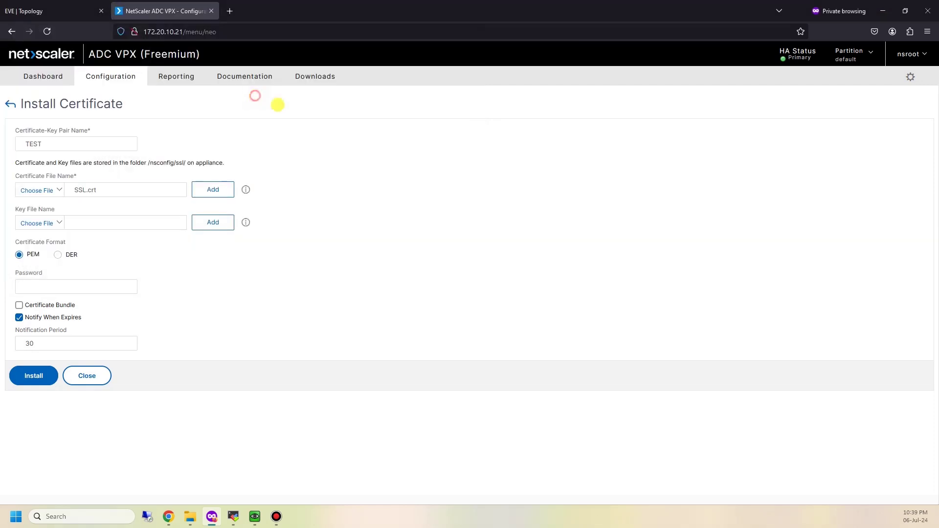
Upload private.key as the key file and install the TEST certificate-key pair
click(49, 223)
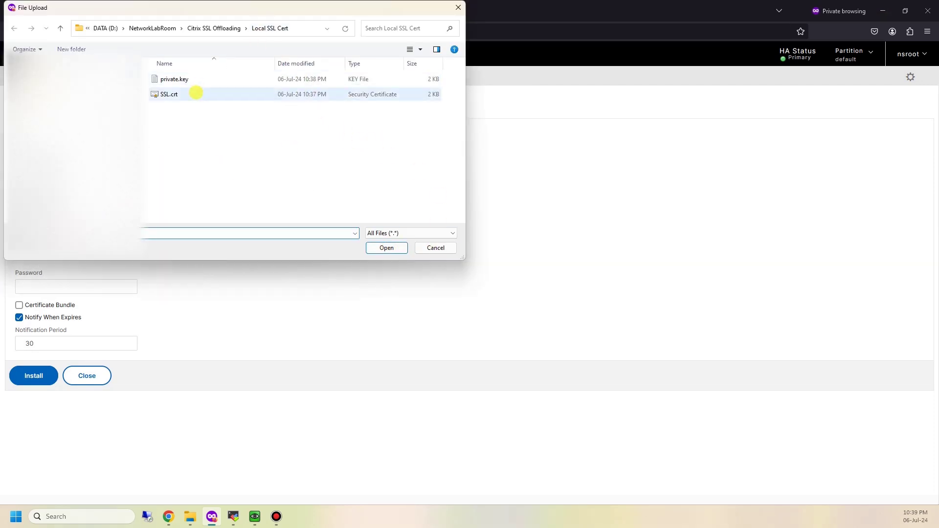
double_click(195, 80)
click(89, 281)
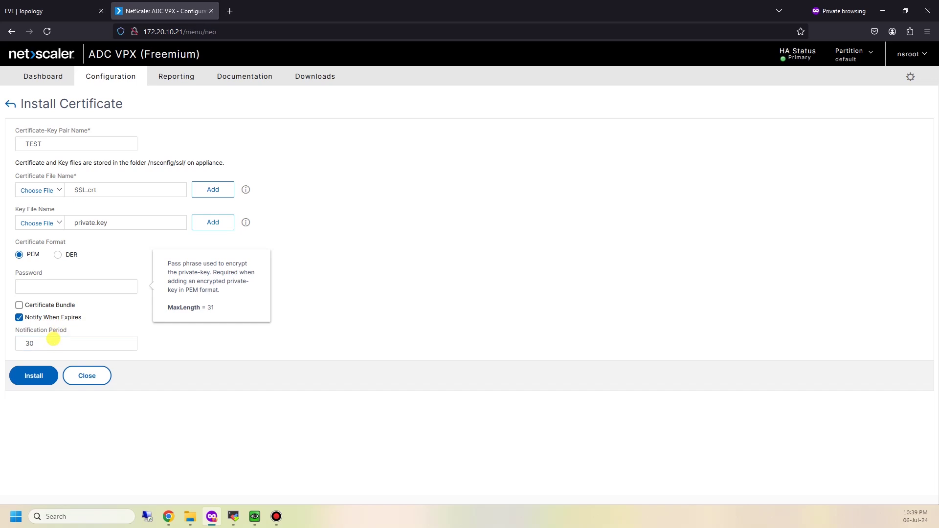
click(22, 373)
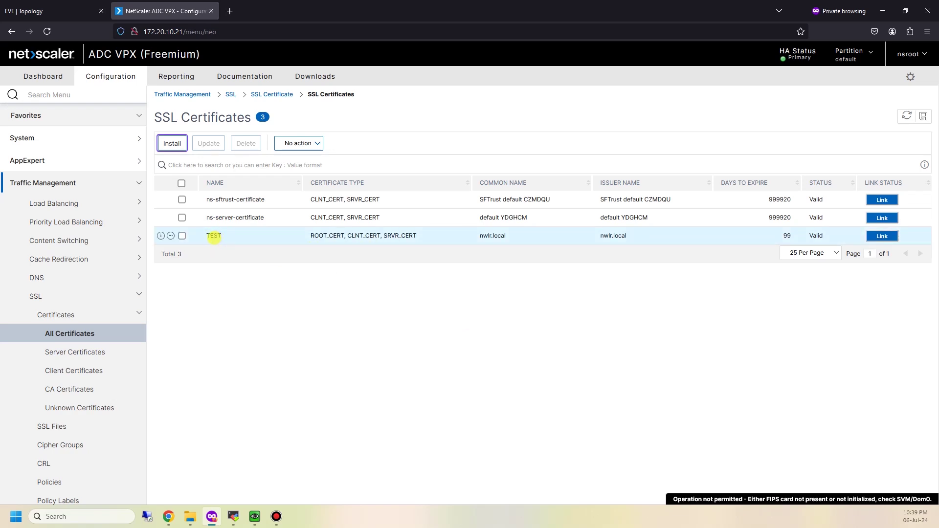
Open Traffic Management > Load Balancing > Virtual Servers to list VIP-Group01 and VIP-Group02
click(374, 371)
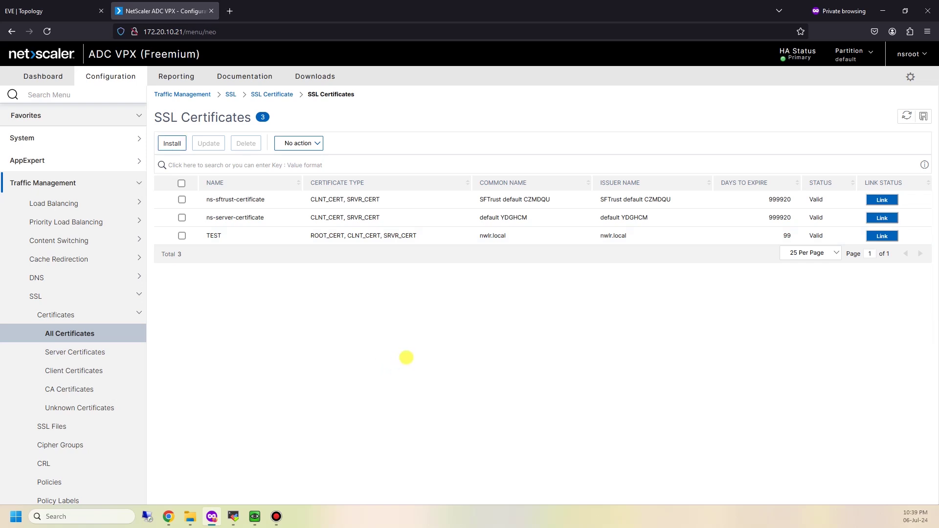
click(88, 204)
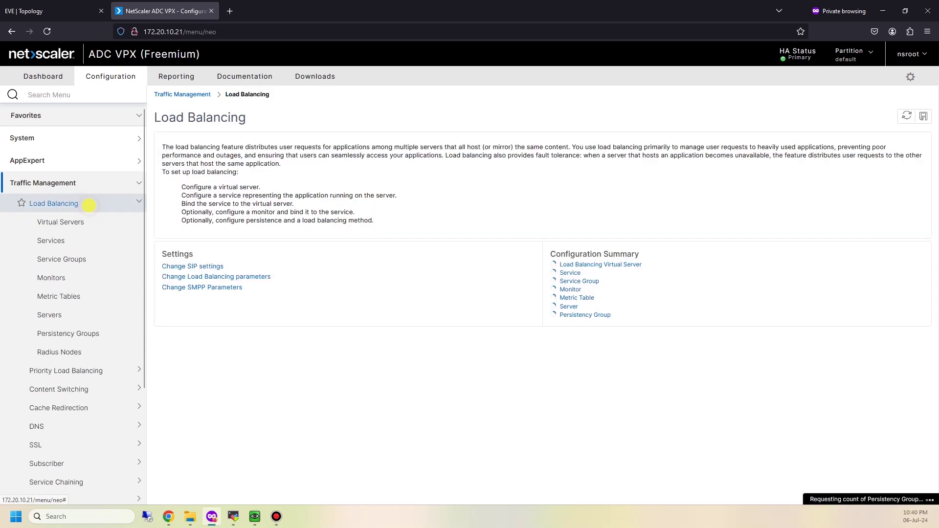
click(62, 222)
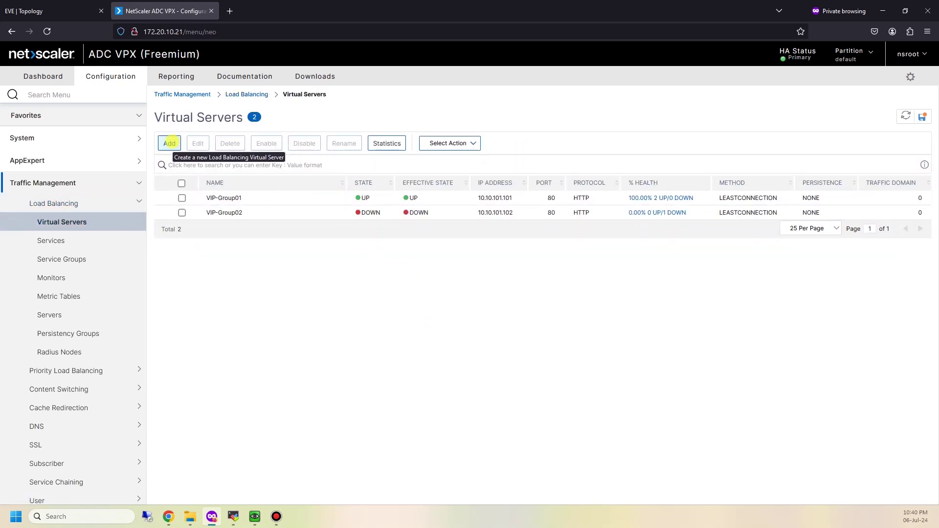
Add an SSL load balancing virtual server SSL_VIP at 10.10.101.103, port 443
click(170, 143)
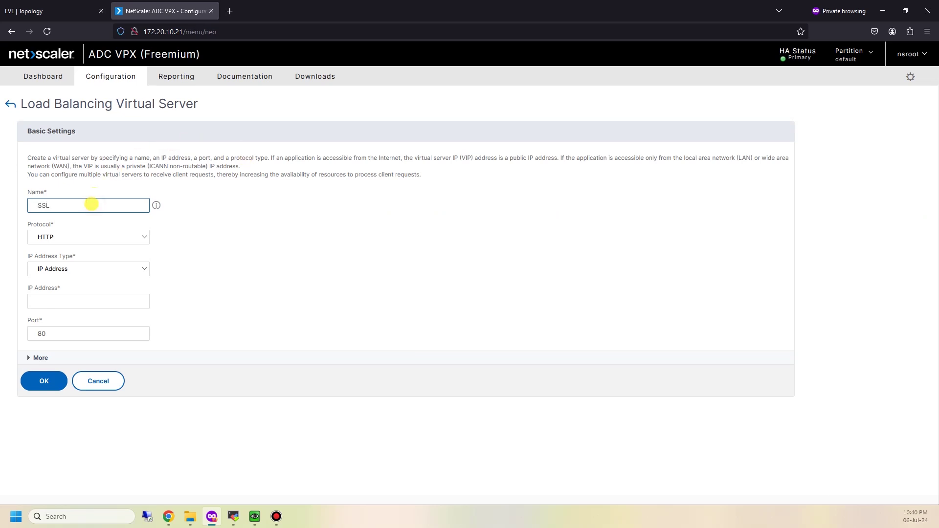
click(143, 237)
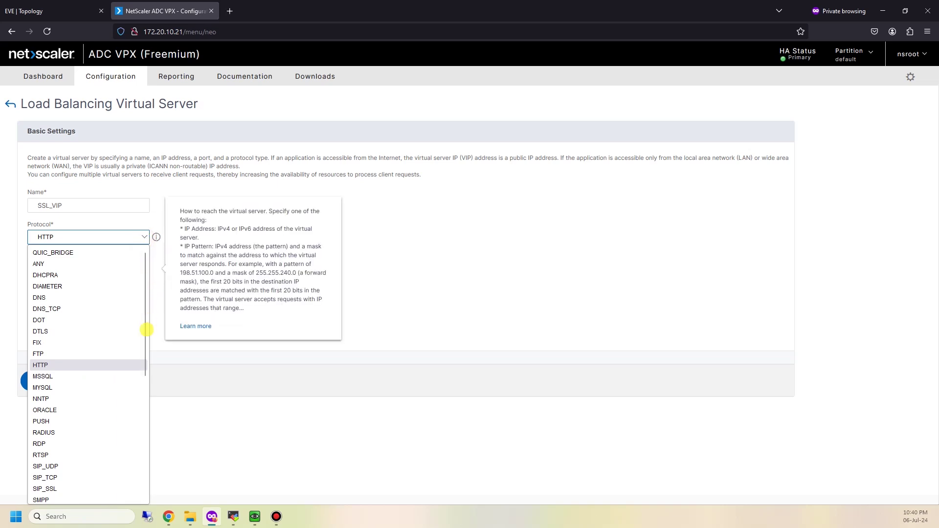
scroll(126, 361, down, 2)
click(67, 465)
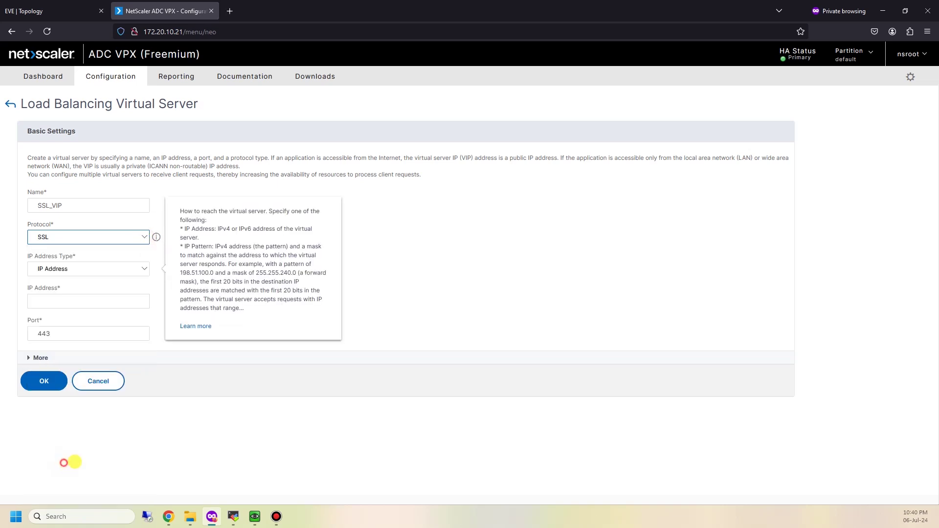
click(80, 303)
click(80, 306)
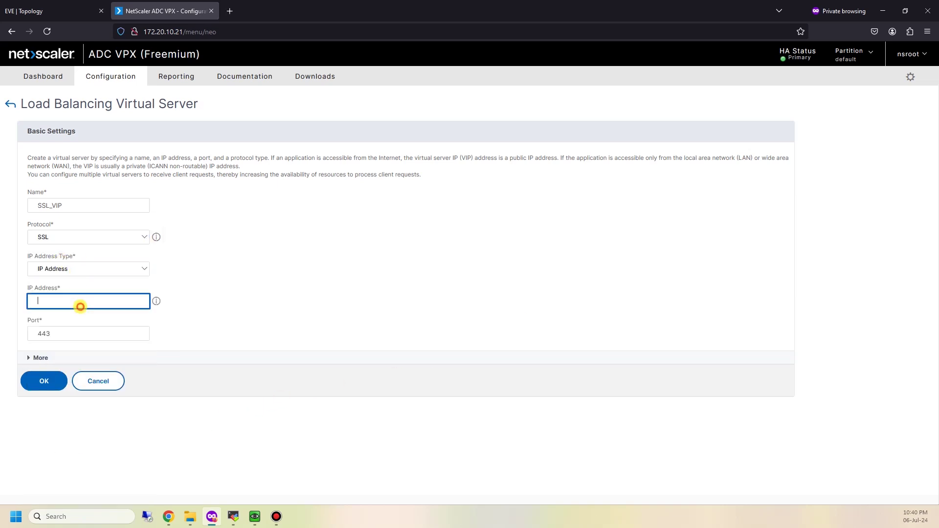
text(10.1)
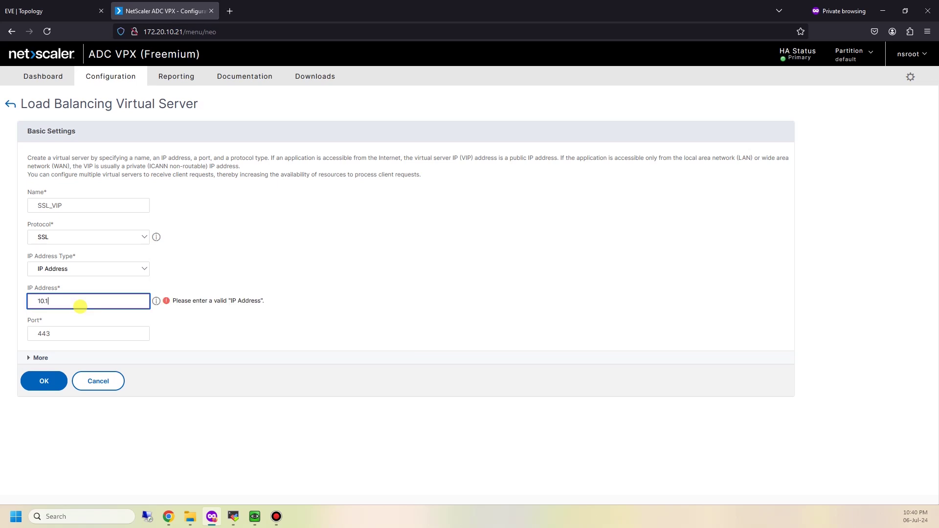
text(0.101.103)
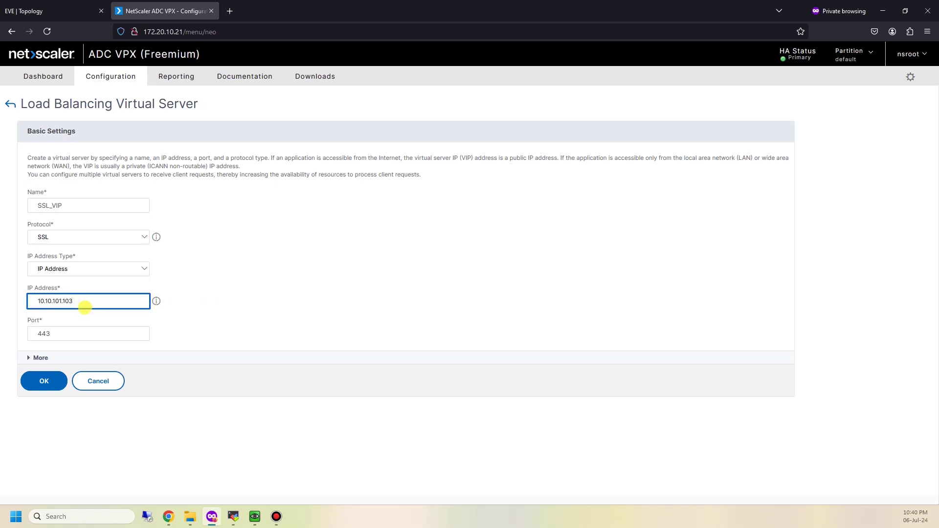
click(212, 248)
click(40, 358)
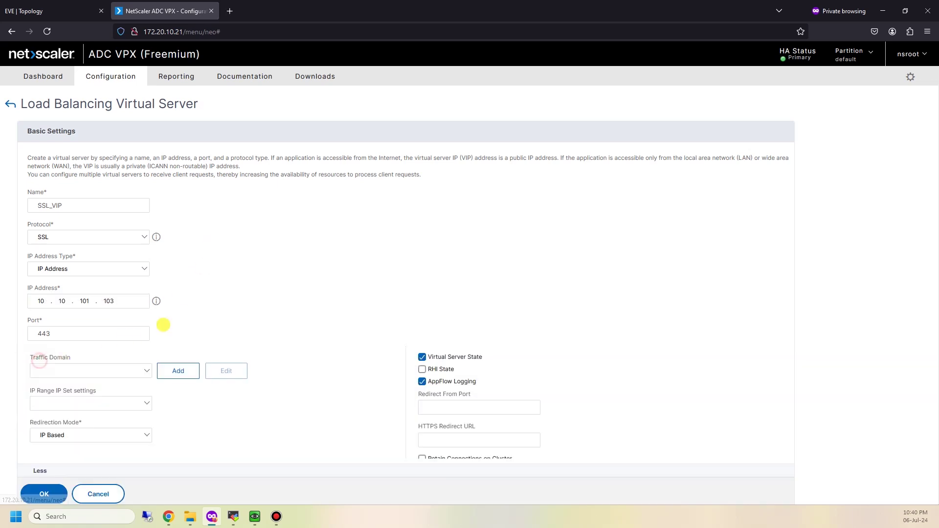
scroll(212, 304, down, 7)
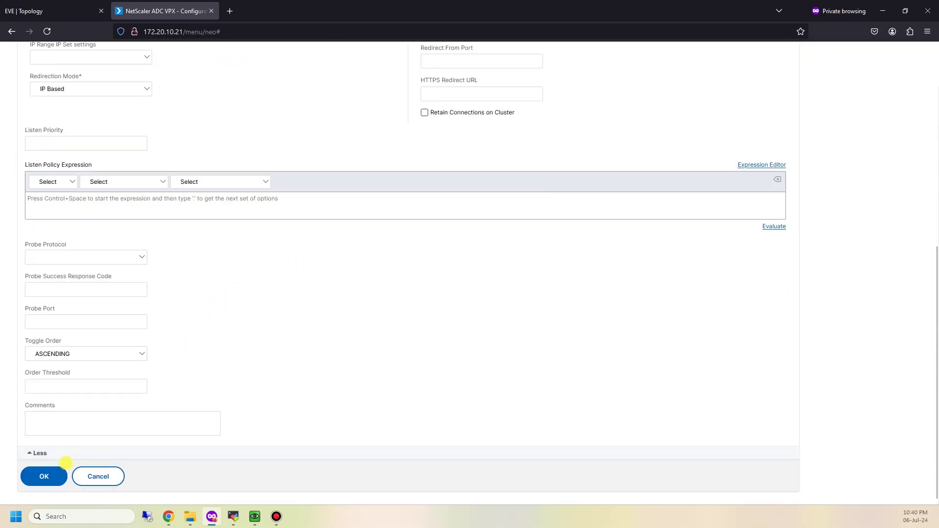
click(63, 476)
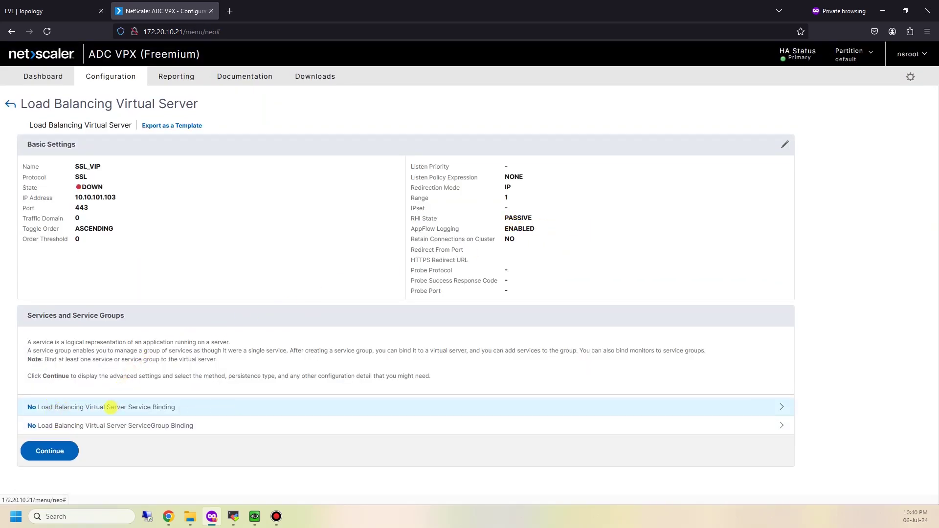
Select Web01-Service and Web03-Service and bind both to SSL_VIP
click(200, 409)
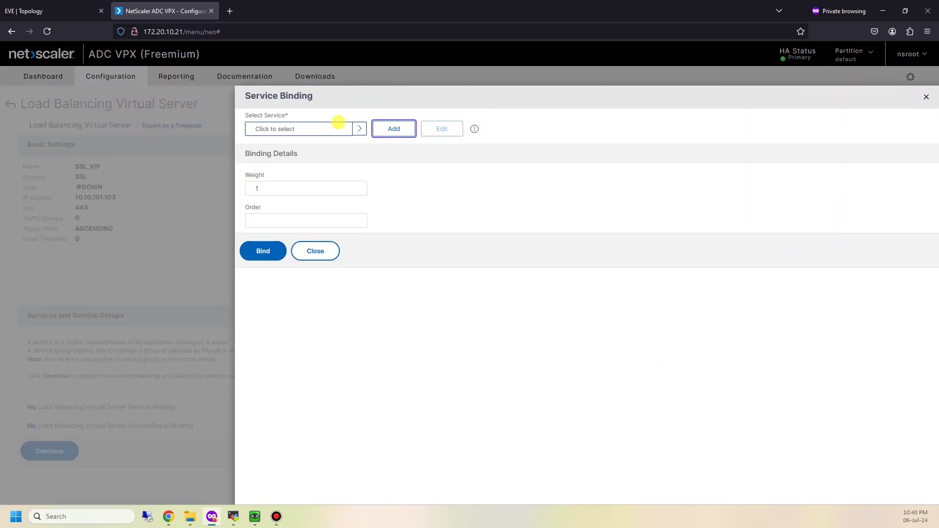
click(338, 124)
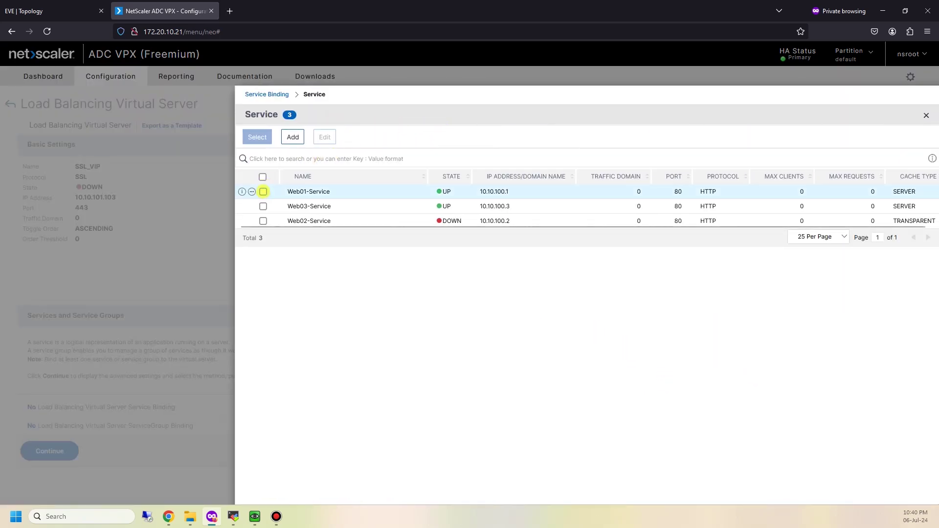
click(263, 191)
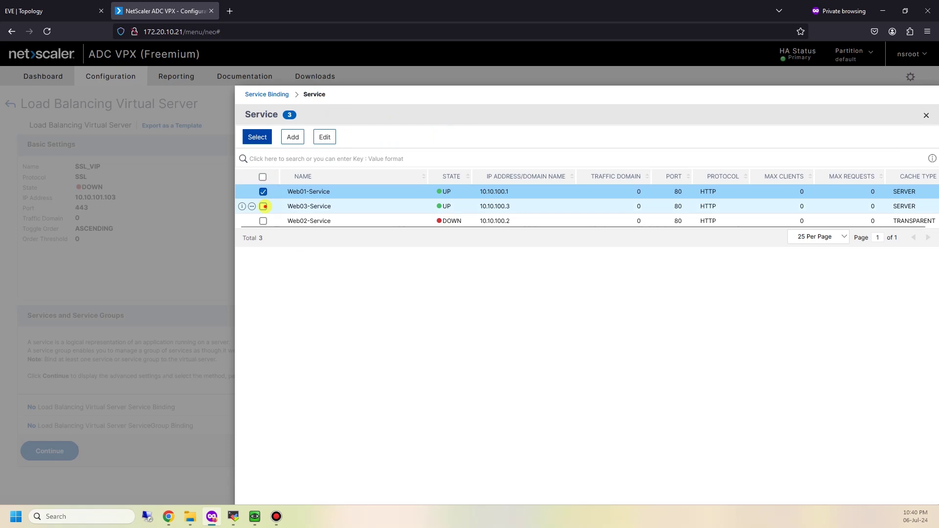
click(264, 206)
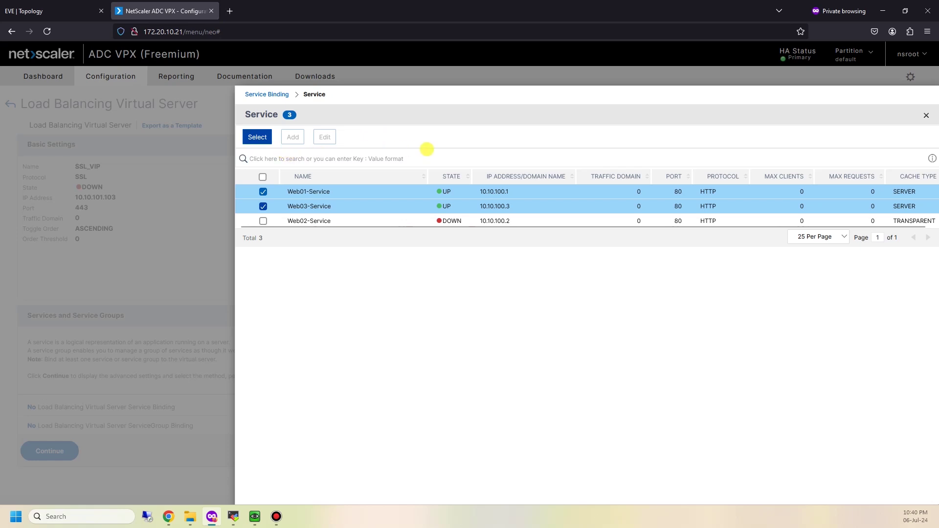
click(262, 138)
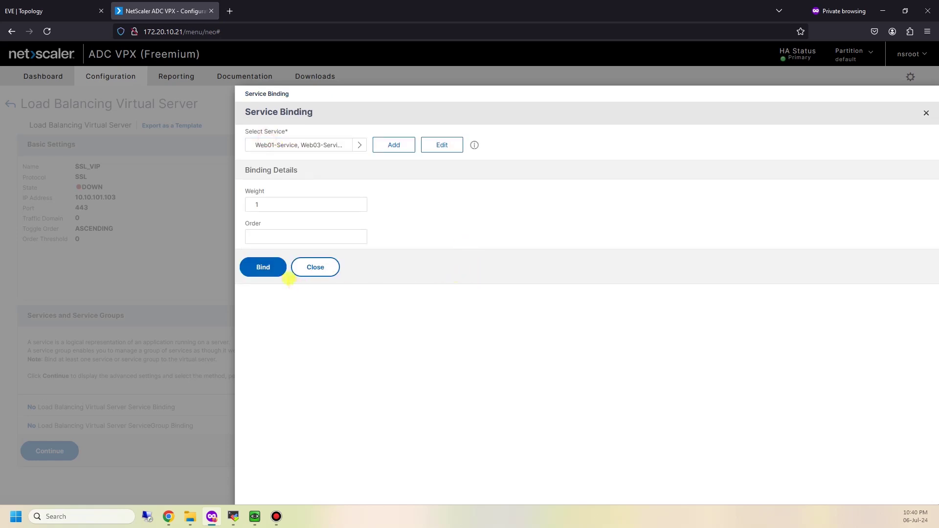
click(287, 275)
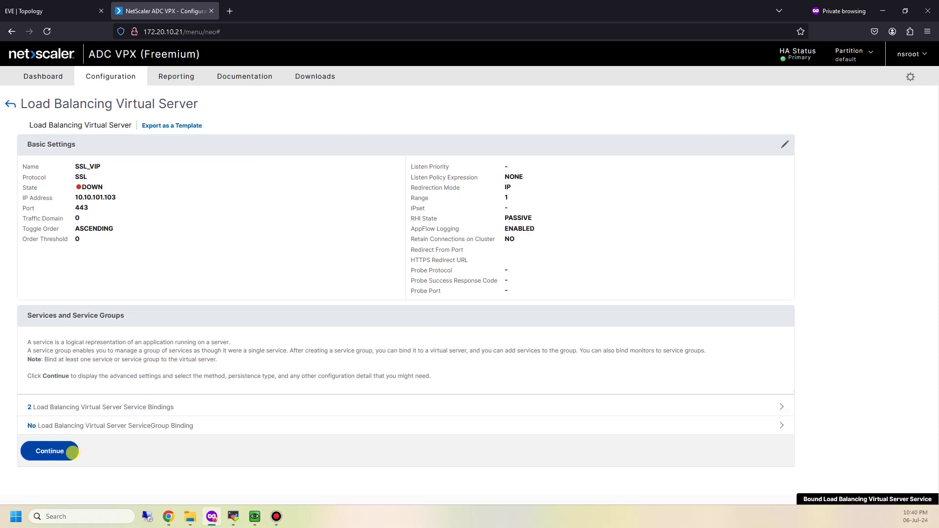
click(72, 452)
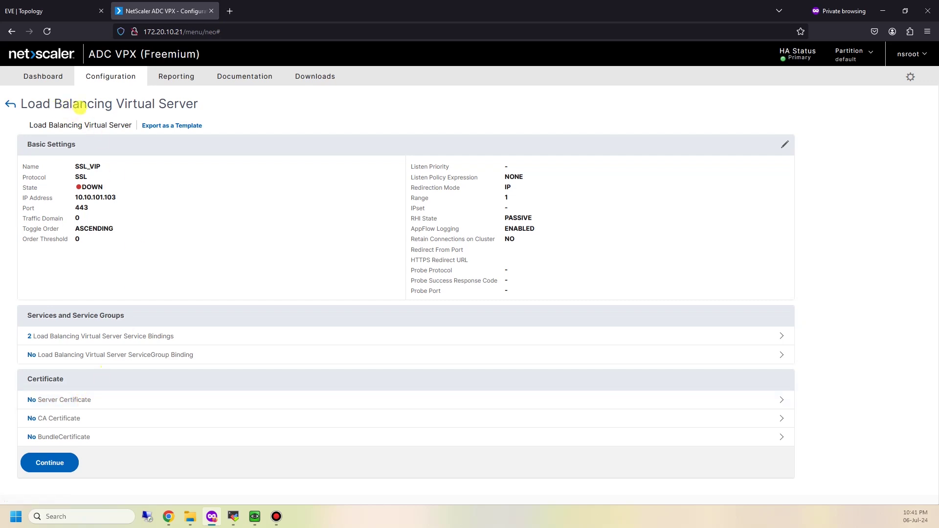
Choose the TEST certificate and bind it as SSL_VIP's server certificate
click(101, 400)
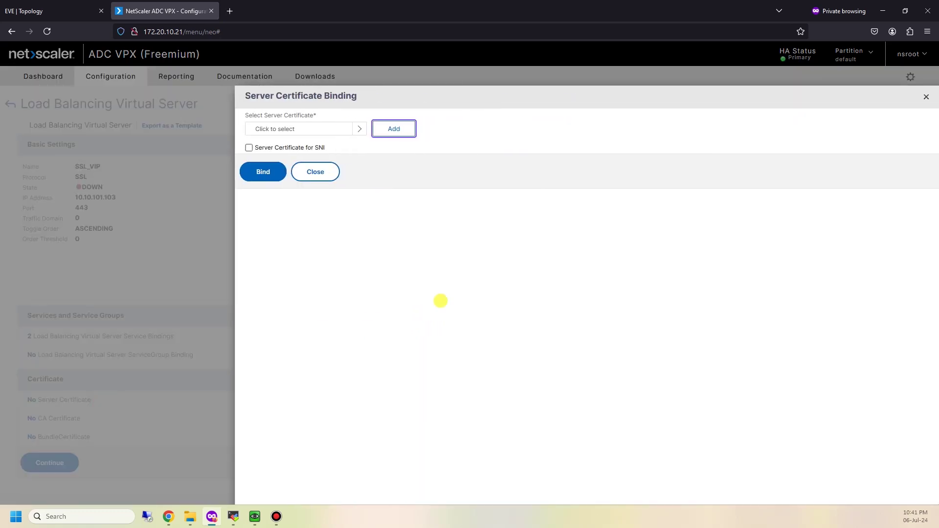
click(352, 128)
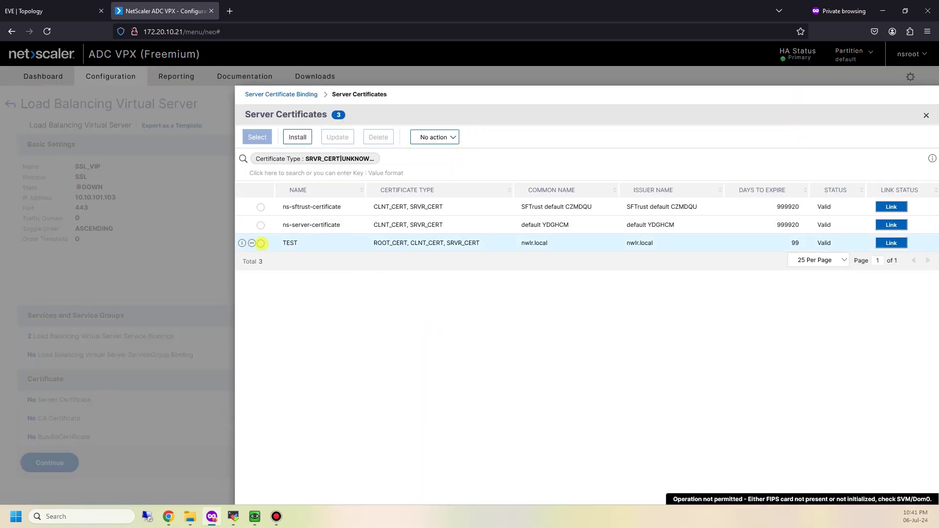
click(260, 243)
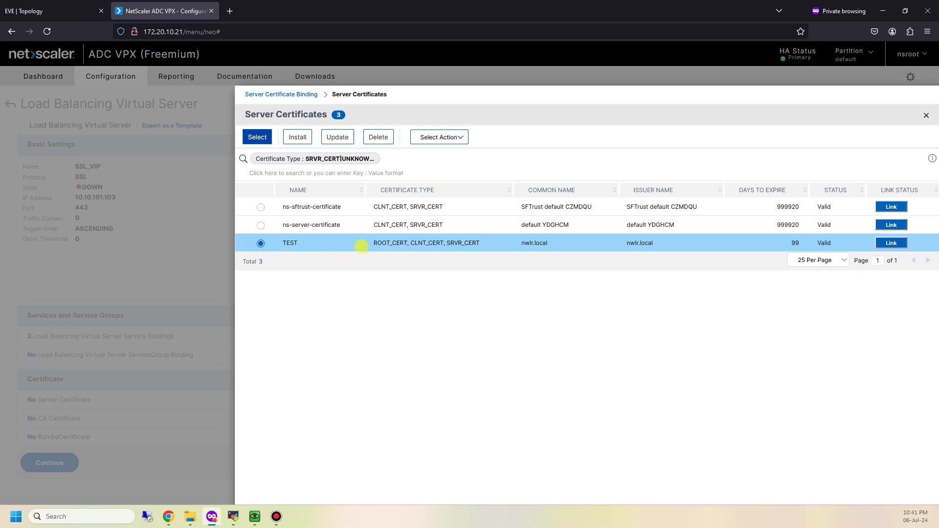
click(257, 137)
click(267, 187)
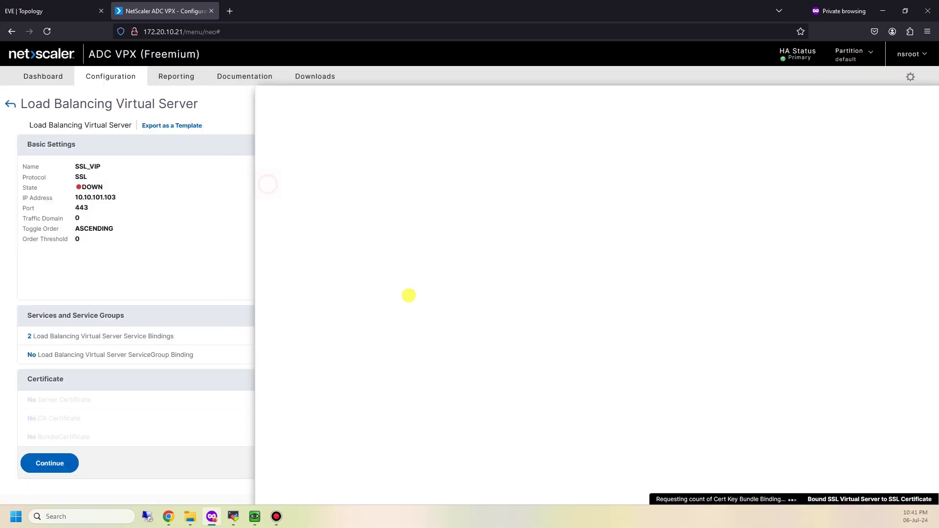
click(65, 462)
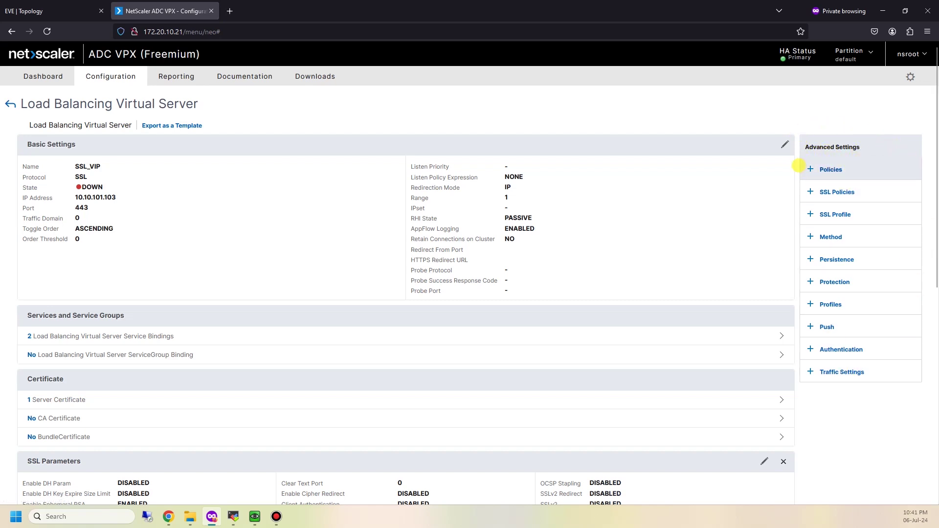
Finish SSL_VIP so it shows UP at 10.10.101.103:443 with 100% health
scroll(447, 316, down, 7)
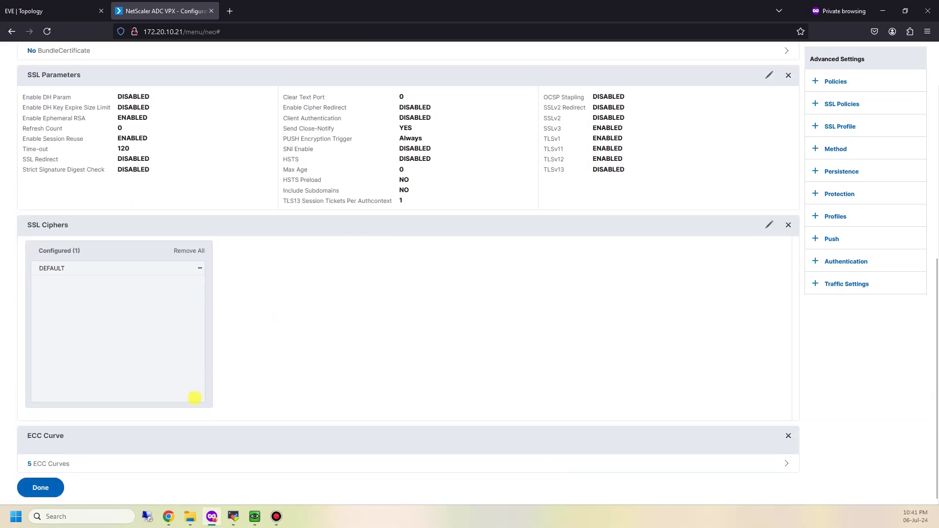
click(51, 485)
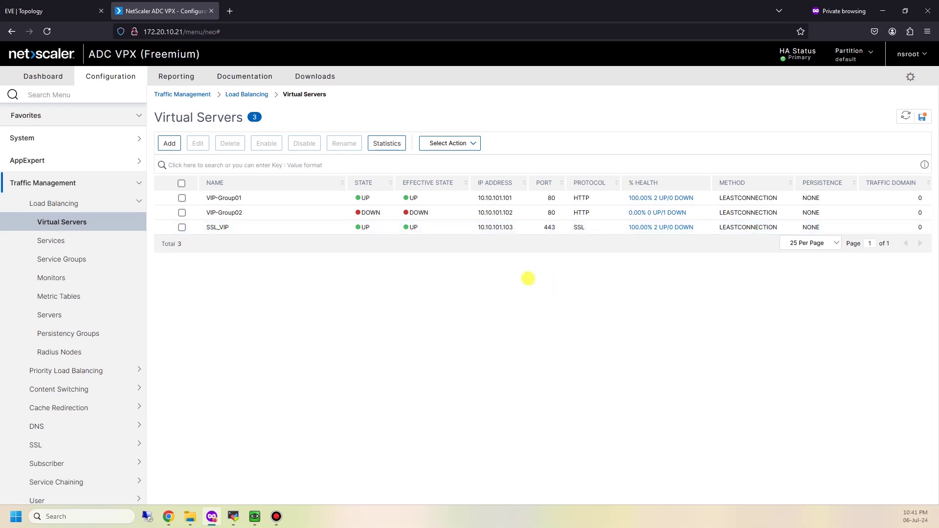
Check the EVE topology and NetScaler tabs, then open a new private browsing tab
click(78, 6)
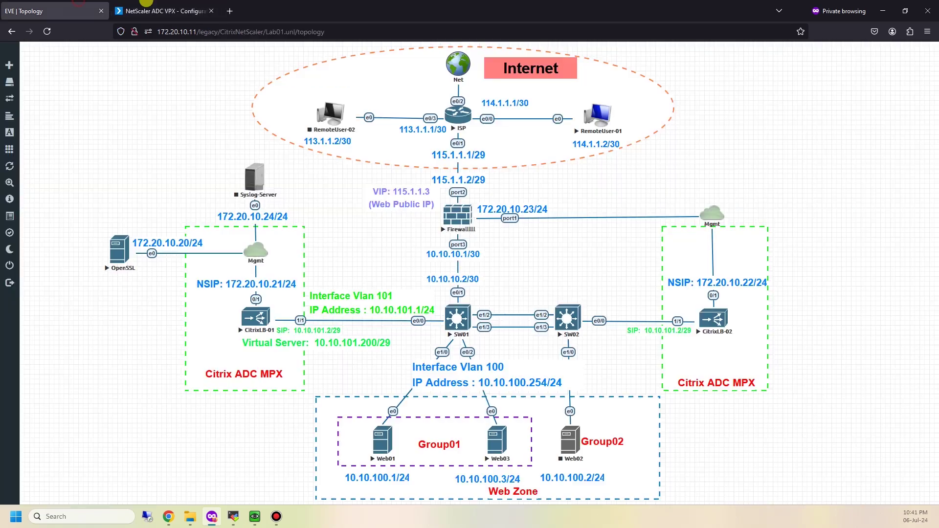
click(147, 3)
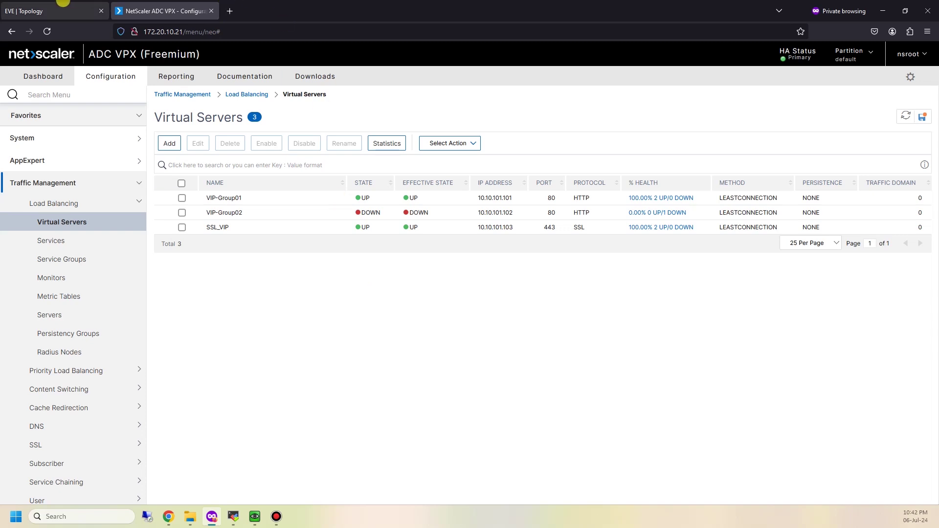
click(73, 8)
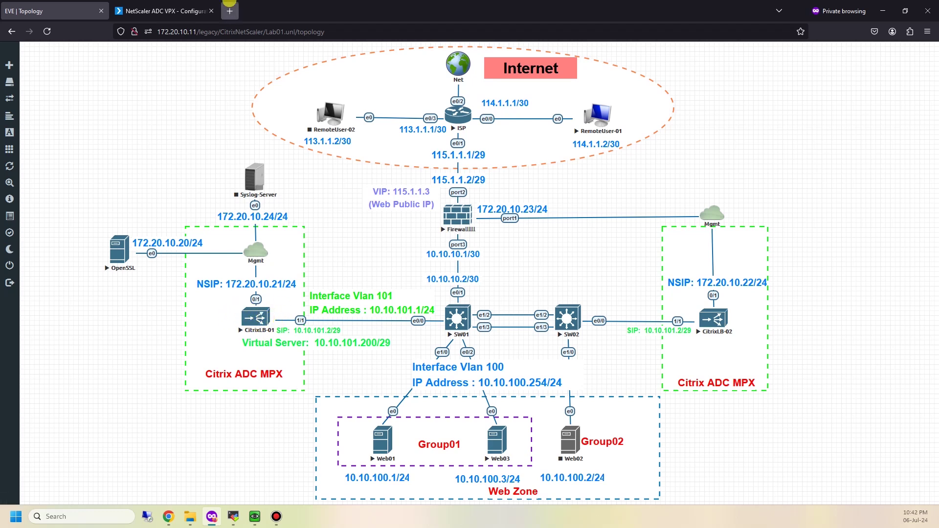
click(230, 11)
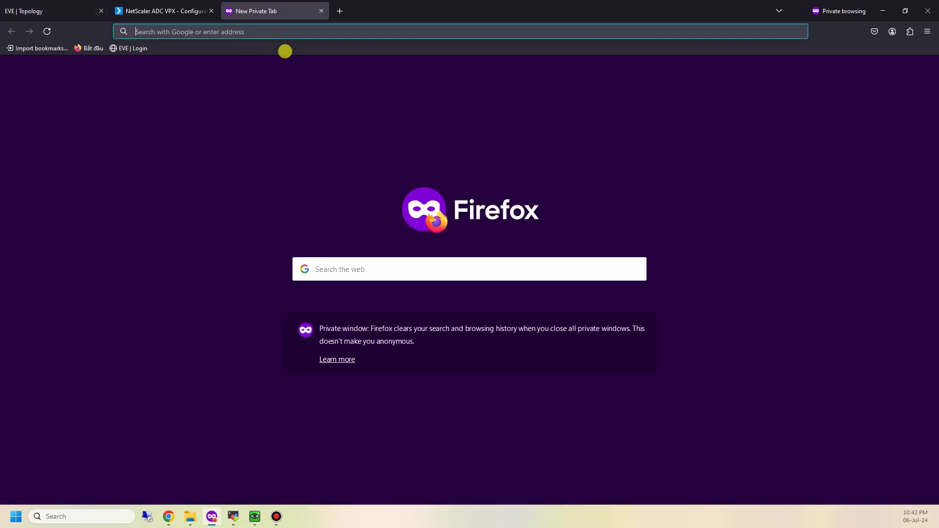
Browse to the FortiGate at 172.20.10.23 and log in with the admin account
text(172)
key(BackSpace)
text(.20.10.)
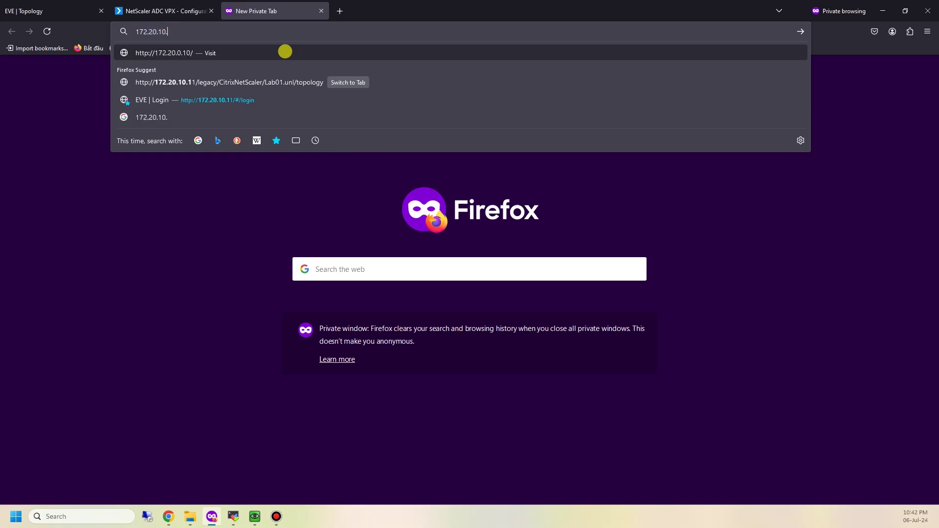
text(1)
key(BackSpace)
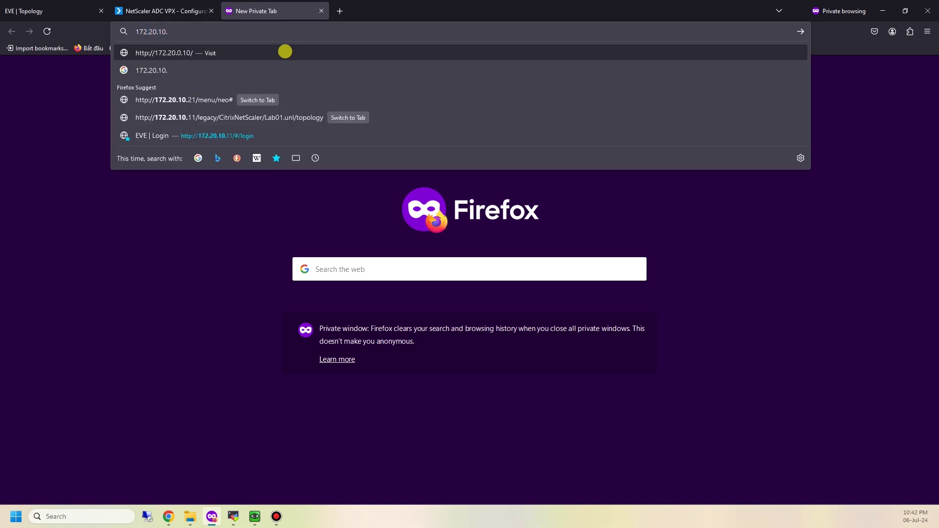
text(22)
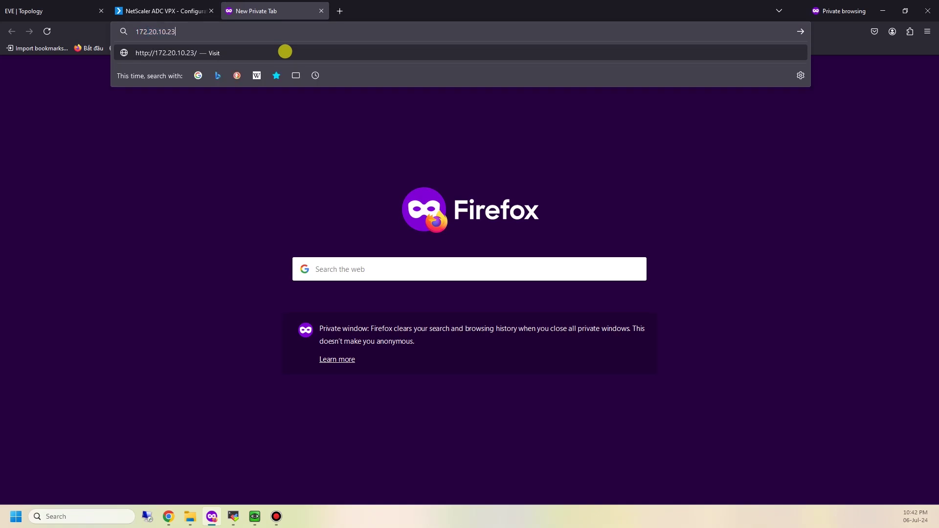
key(Return)
text(admin)
key(Tab)
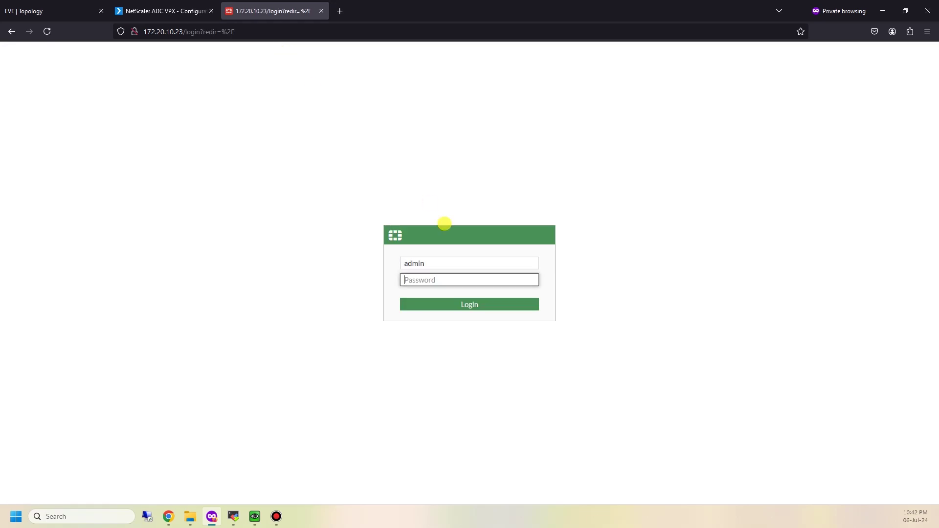
key(Return)
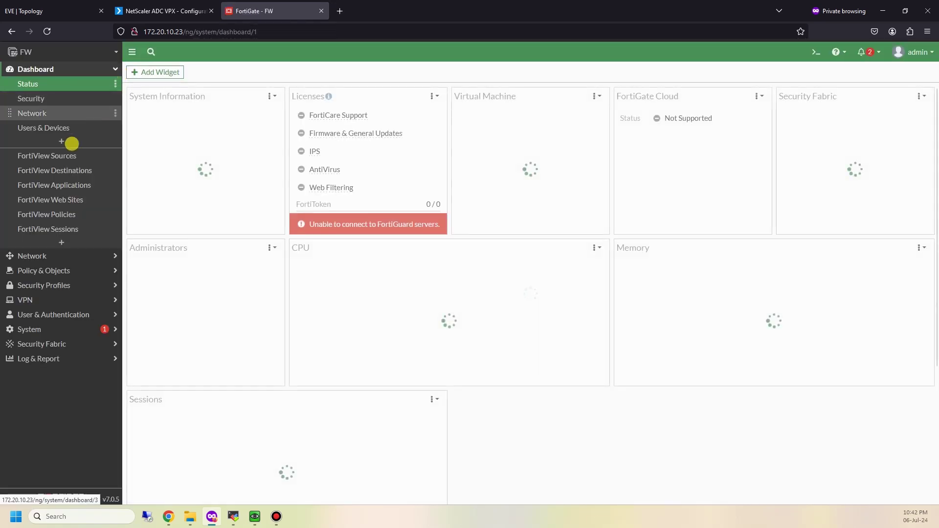
Inspect the WEB-FWD firewall policy's VIP destinations, Clone of Web-VIP and Web-VIP
click(44, 270)
click(63, 114)
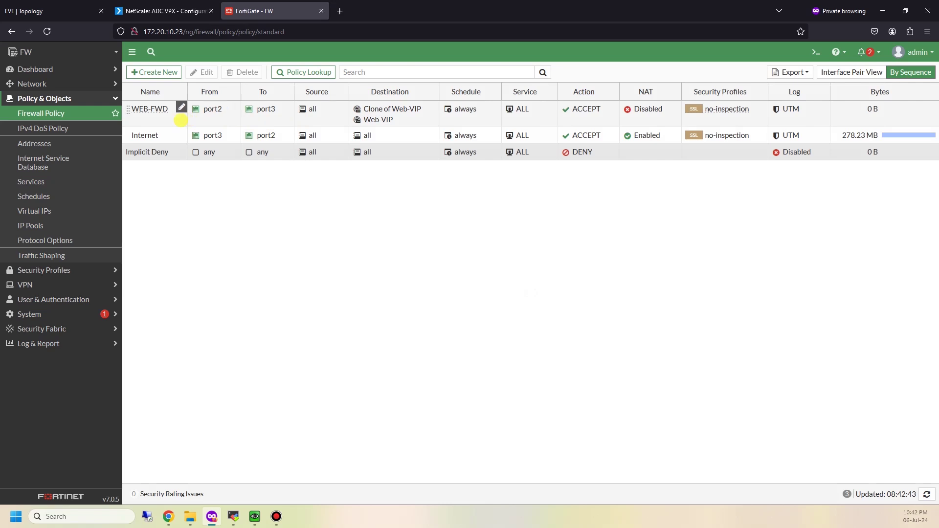
click(155, 120)
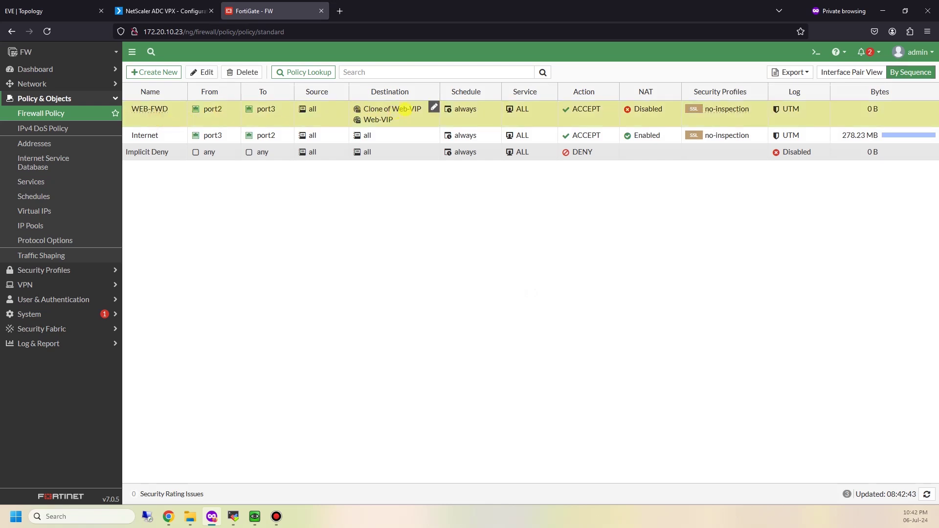
mouse_move(405, 109)
mouse_move(385, 123)
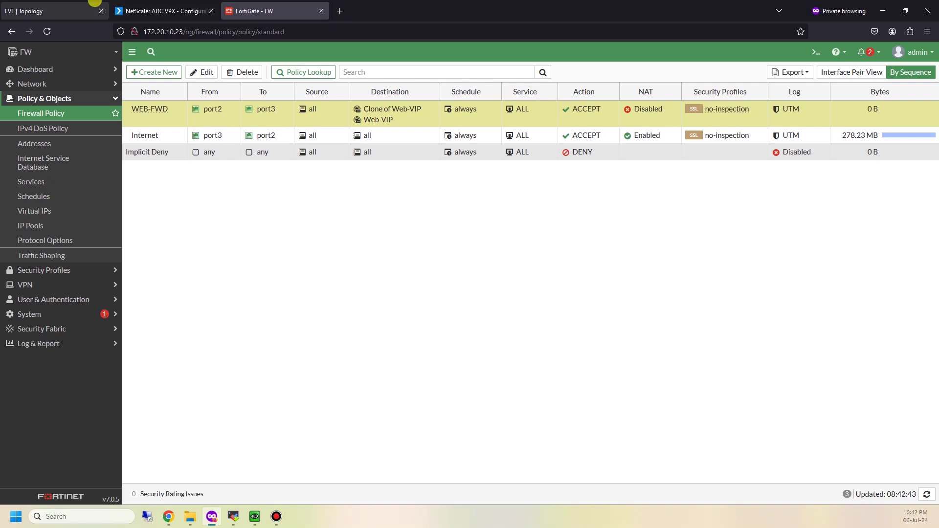
click(59, 5)
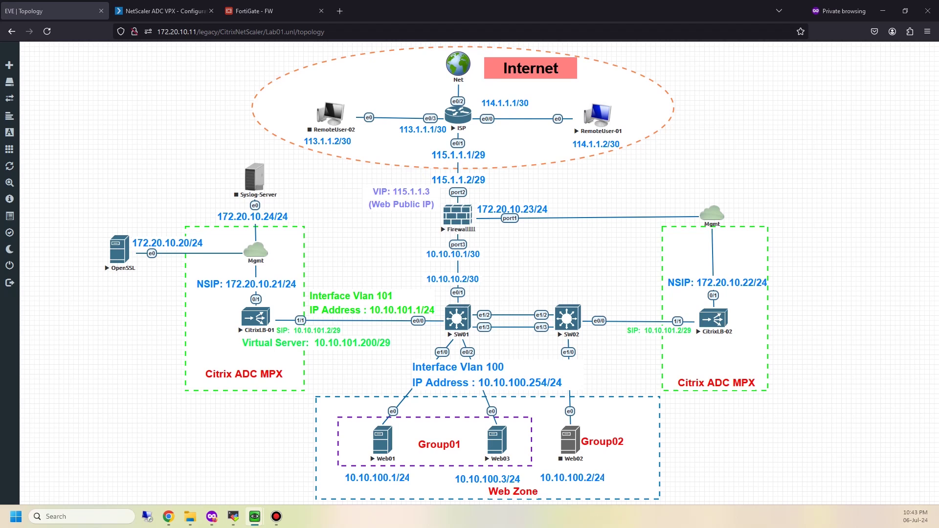
Close the disconnected remote console window in EVE-NG
click(255, 516)
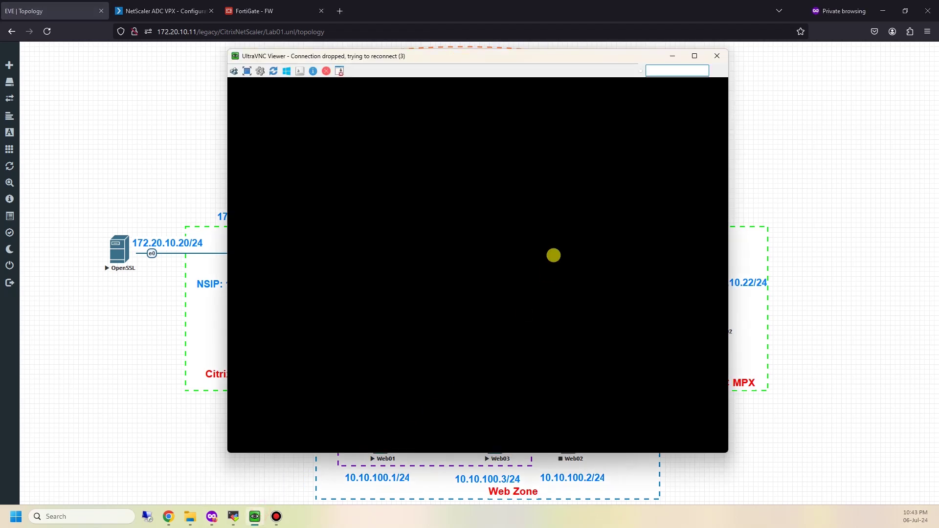
click(498, 225)
click(723, 61)
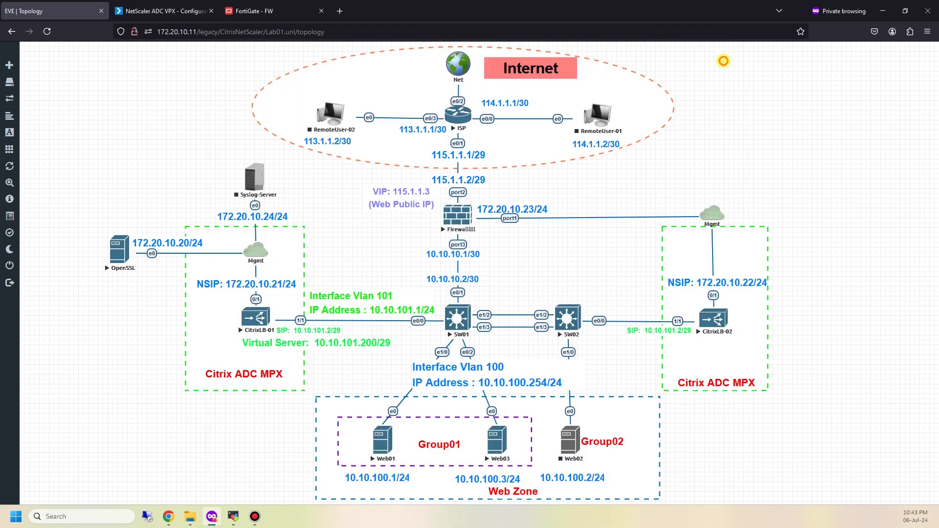
Start RemoteUser-01 and log in to its Ubuntu desktop with the account password
right_click(600, 117)
click(626, 146)
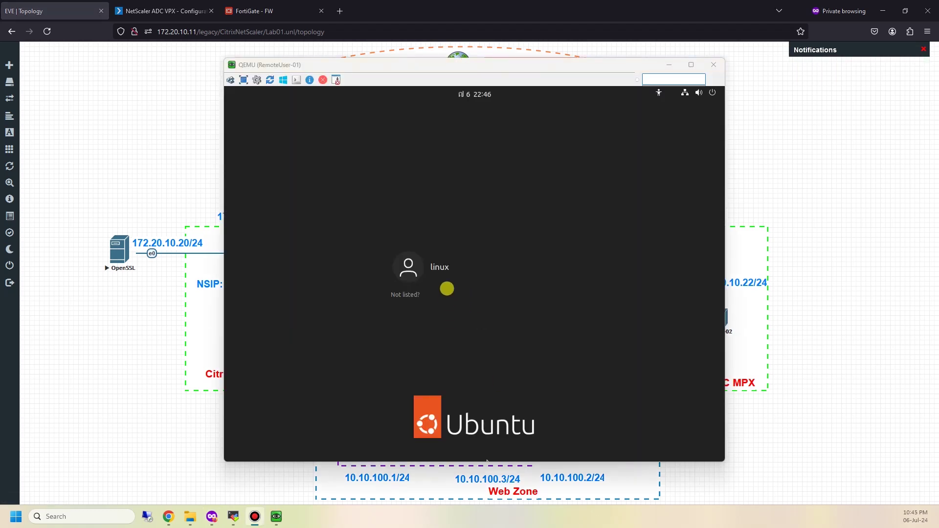
click(446, 270)
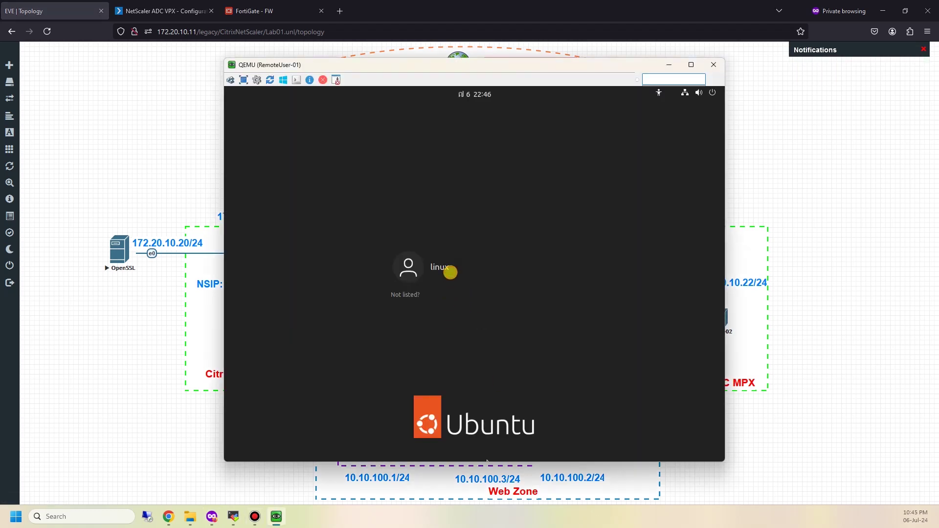
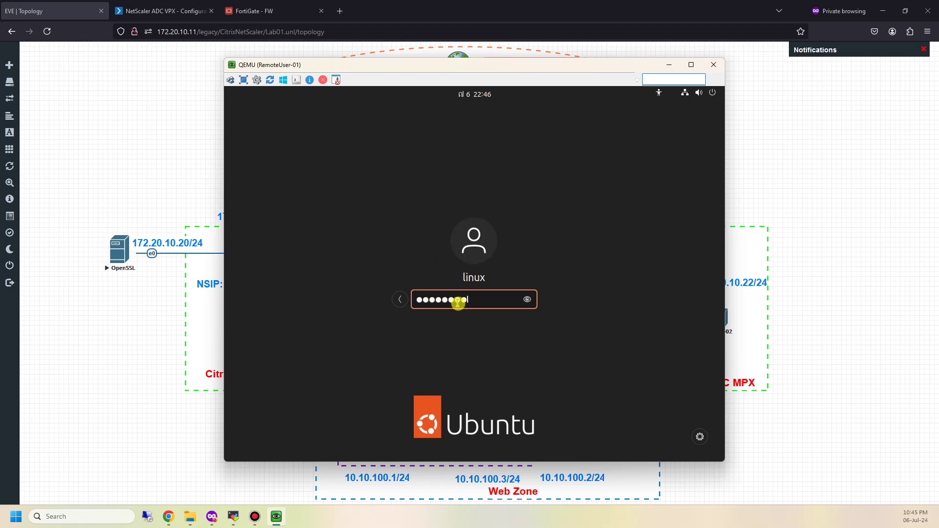
key(Return)
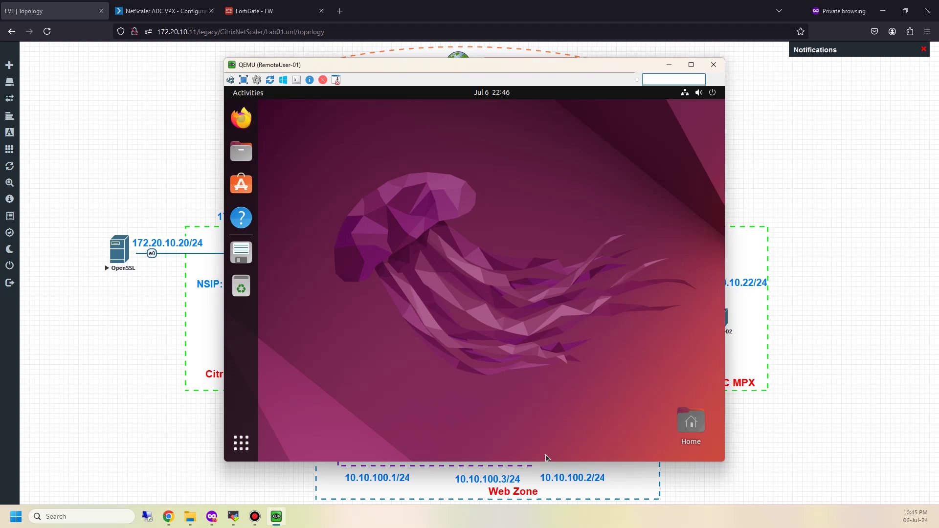
click(241, 118)
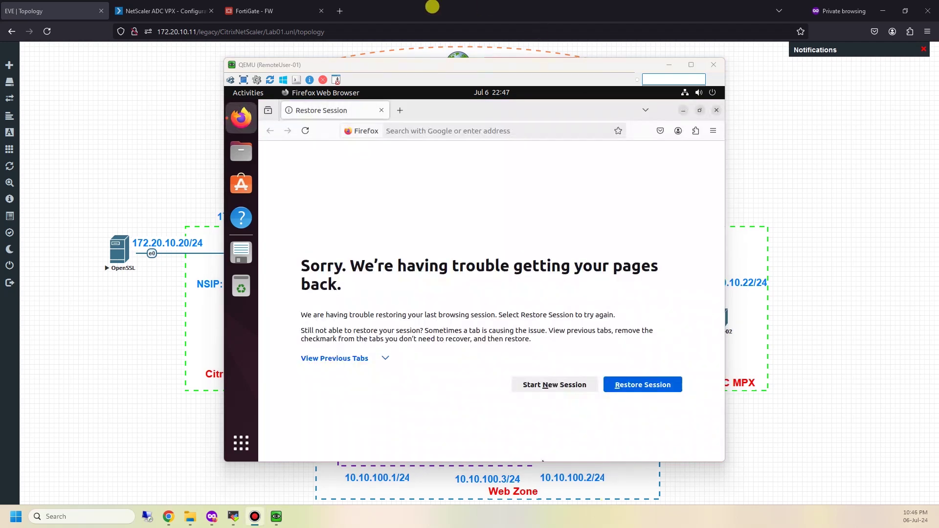
click(468, 130)
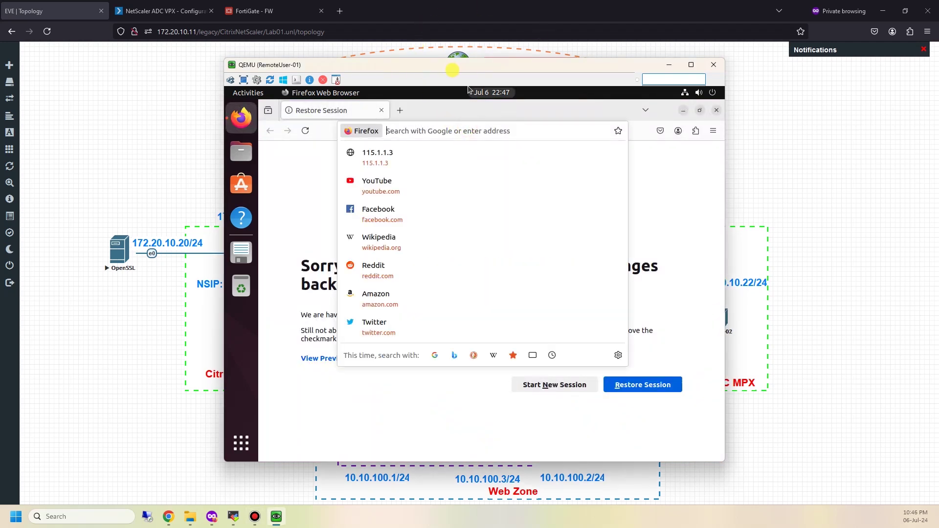
drag(450, 67, 669, 61)
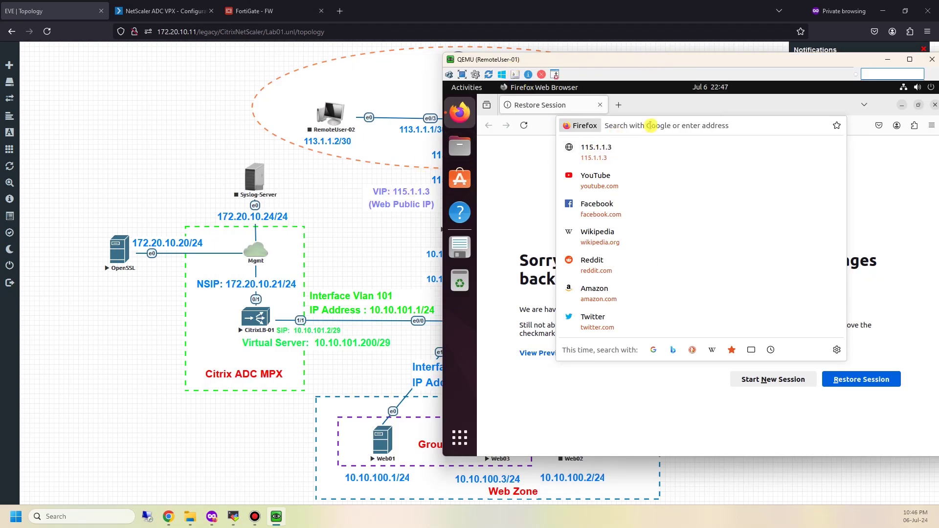
click(612, 157)
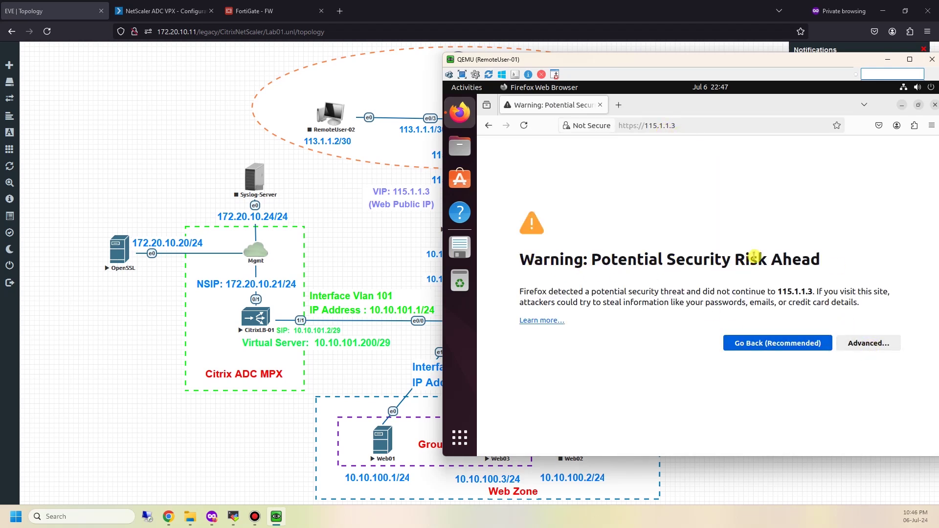
click(871, 344)
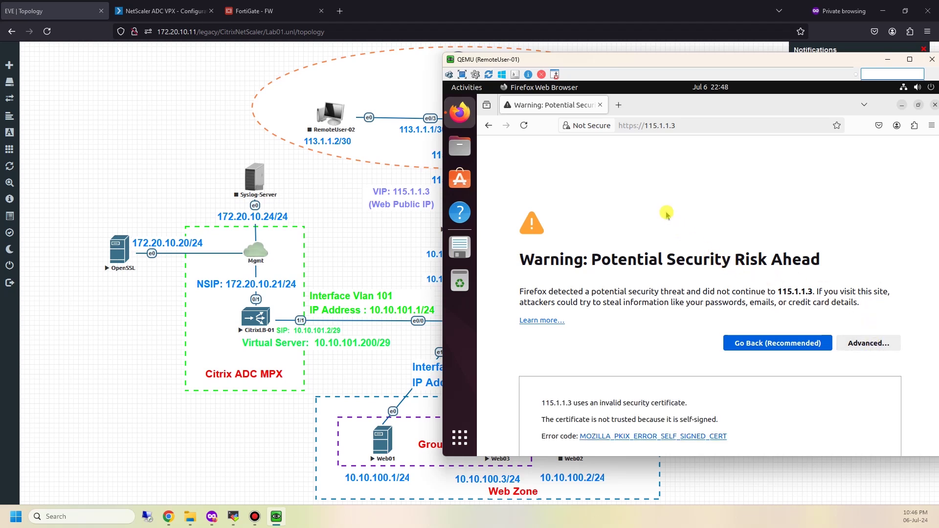
scroll(666, 214, down, 2)
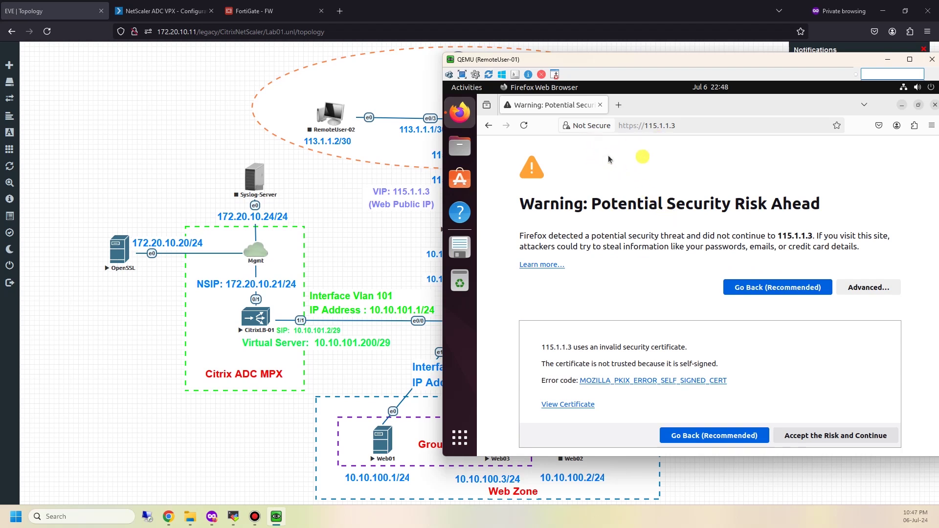
click(863, 436)
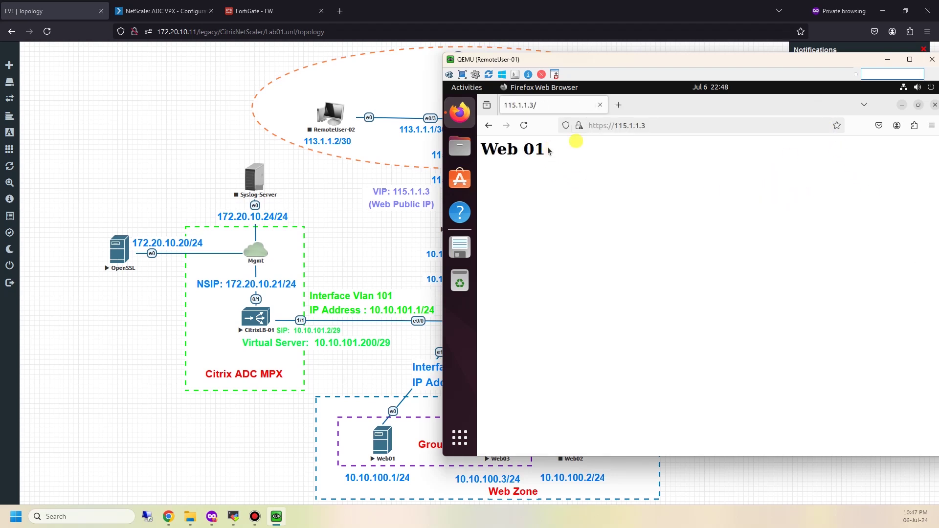
Reload 115.1.1.3 to reach Web 03 and view its TLS 1.2 connection security details
drag(516, 149, 557, 142)
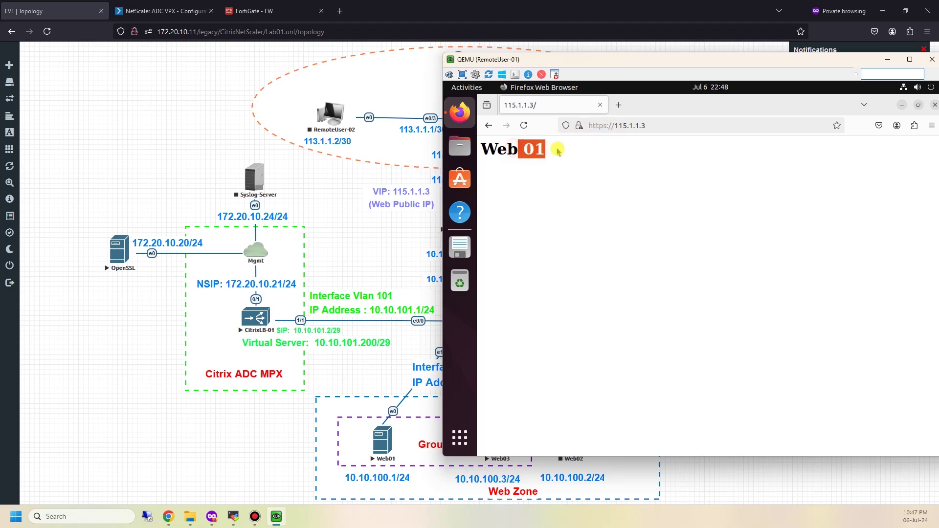
click(525, 127)
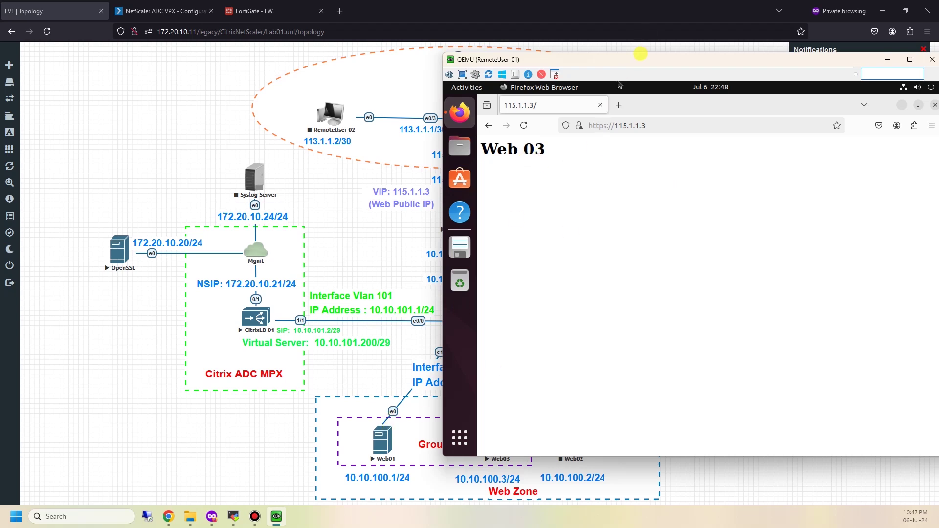
drag(640, 59, 651, 38)
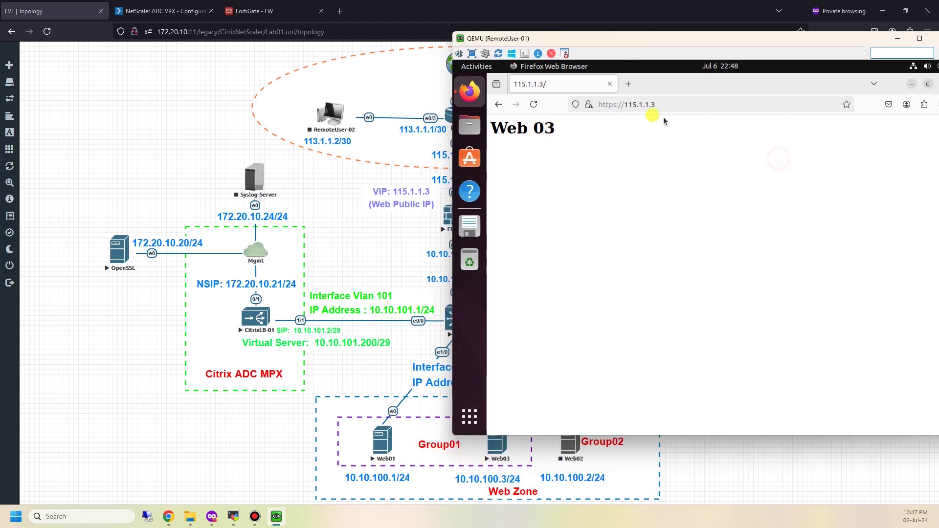
click(590, 105)
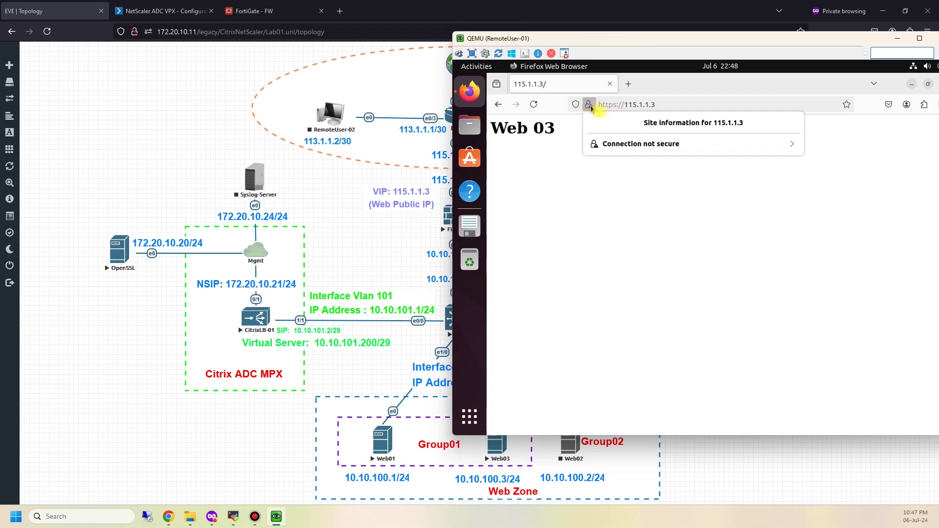
click(769, 146)
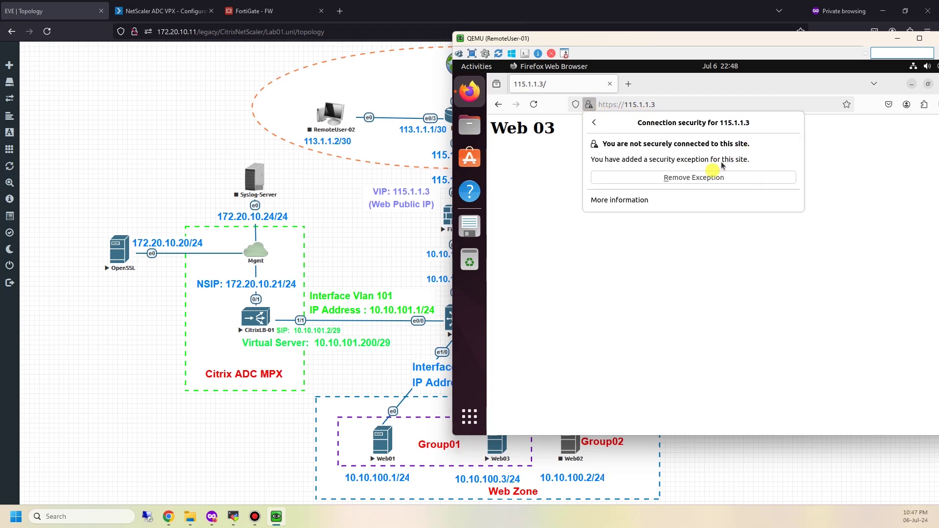
click(734, 221)
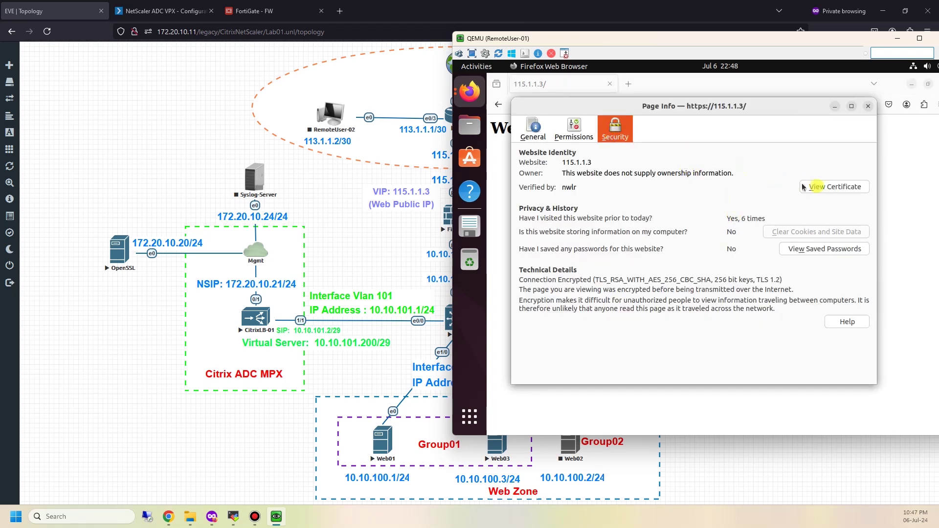
Review the nwlr.local certificate's validity, RSA 2048 key and SHA-256 fingerprint, then close it
click(805, 187)
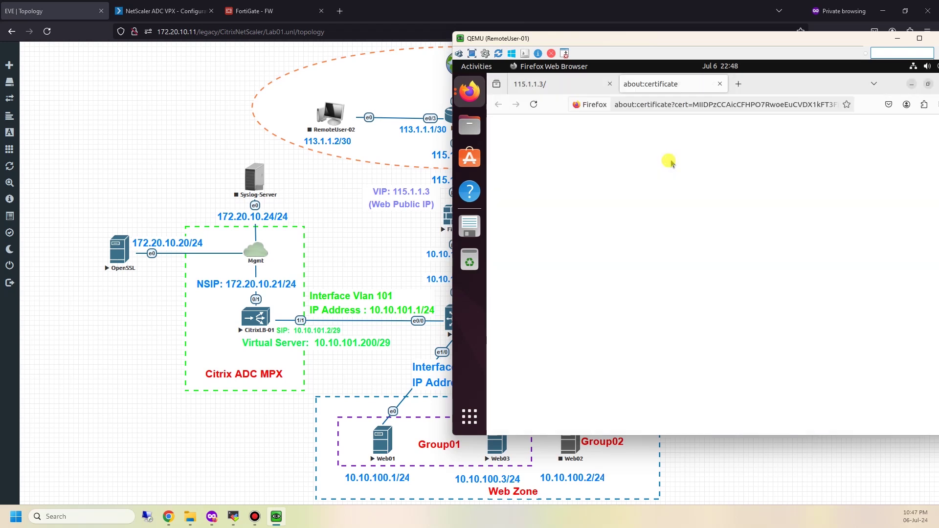
scroll(690, 239, down, 2)
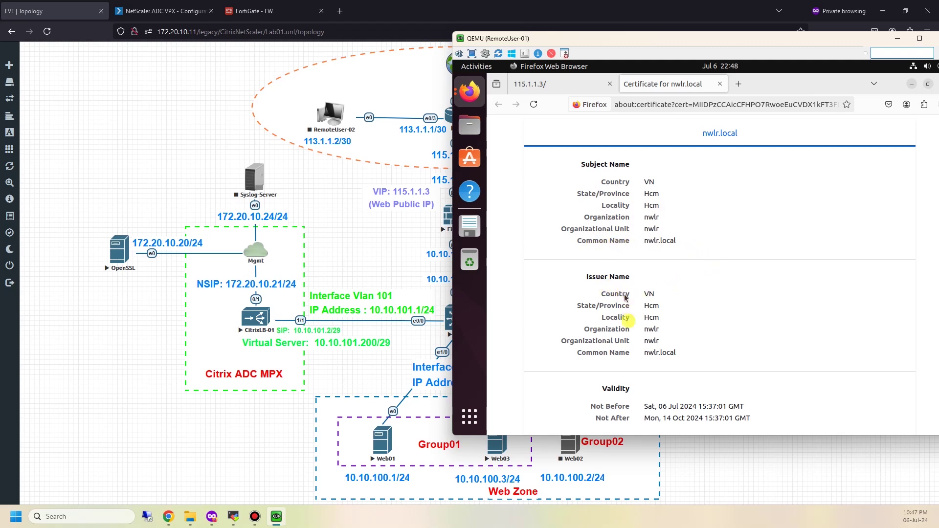
scroll(629, 356, down, 2)
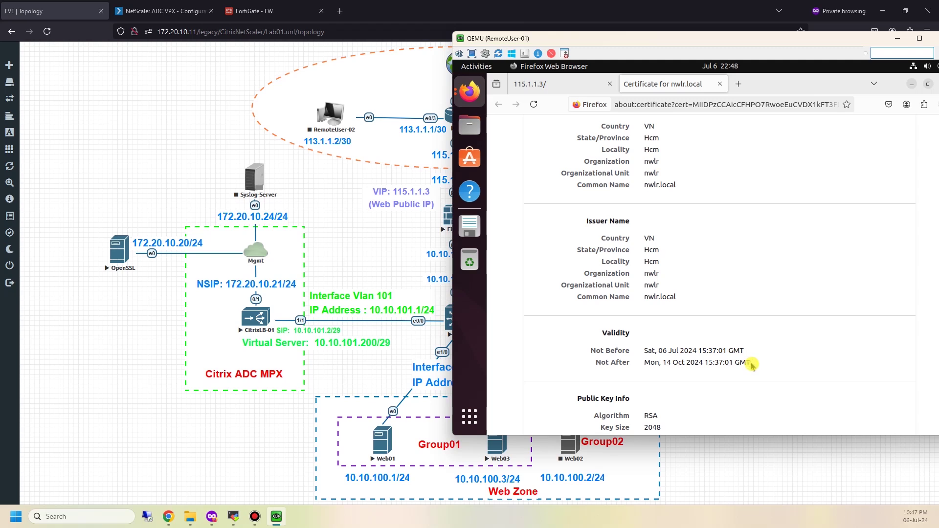
mouse_move(760, 368)
scroll(641, 380, down, 4)
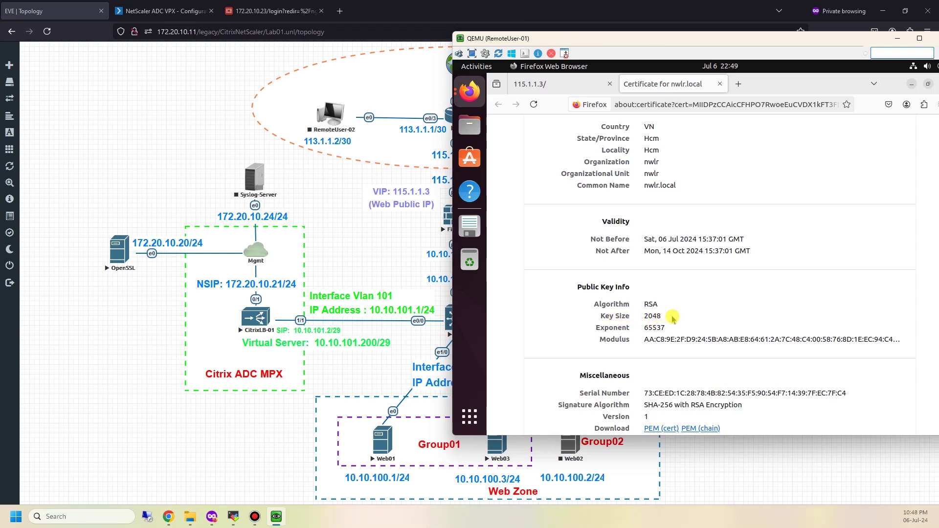
scroll(673, 317, down, 3)
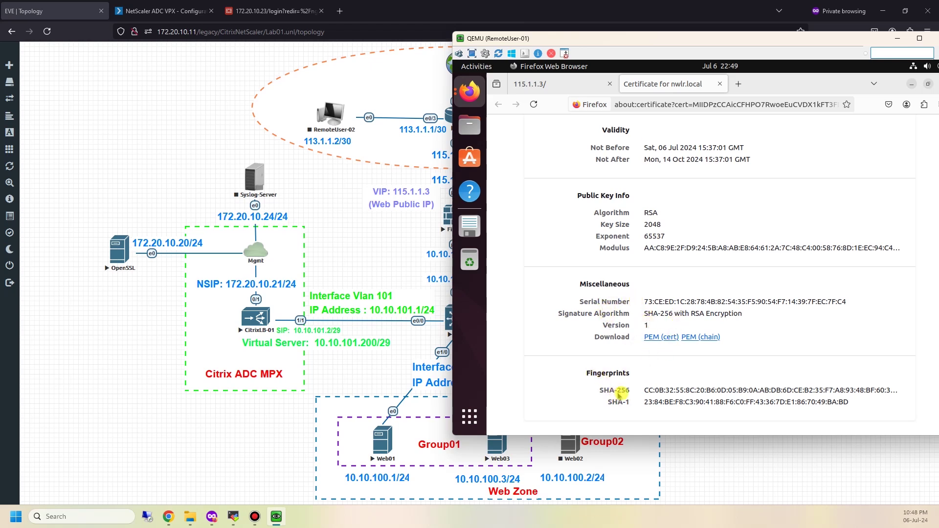
triple_click(636, 391)
click(682, 363)
scroll(780, 292, up, 10)
drag(775, 38, 599, 53)
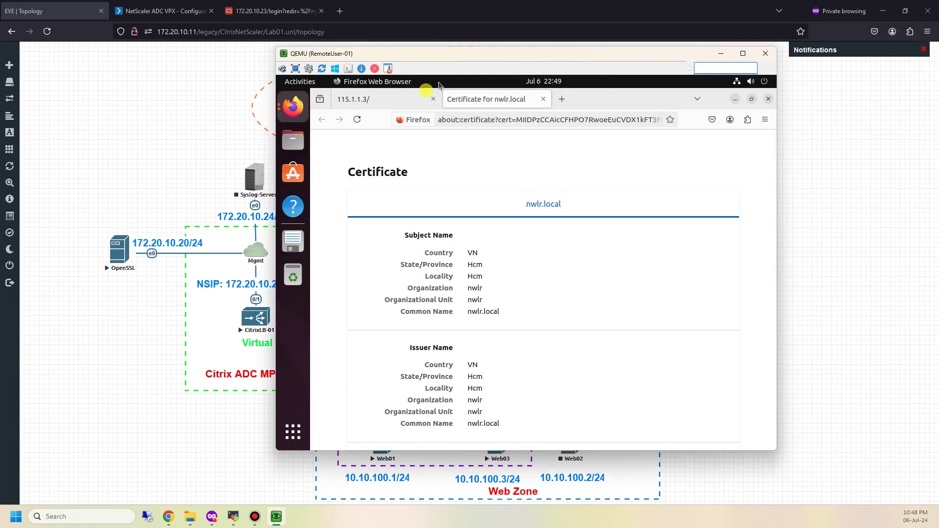
click(543, 99)
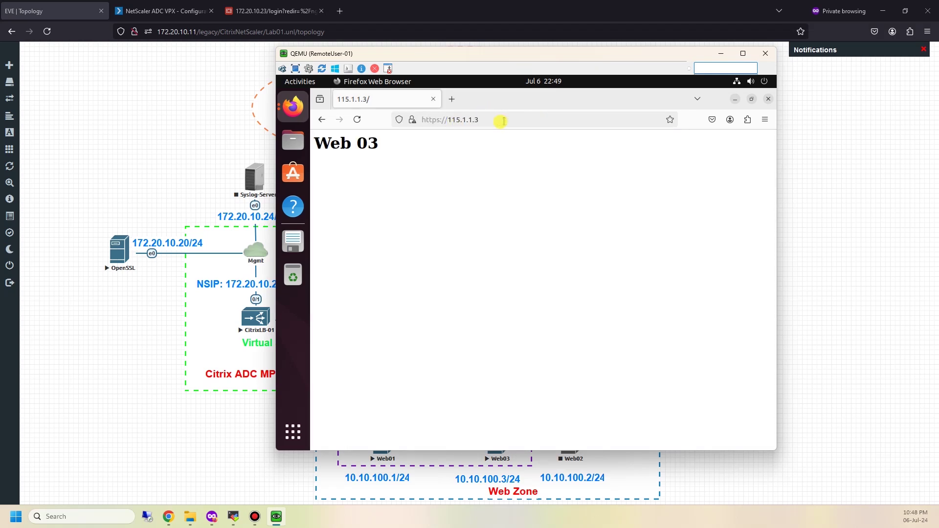
click(491, 121)
key(Home)
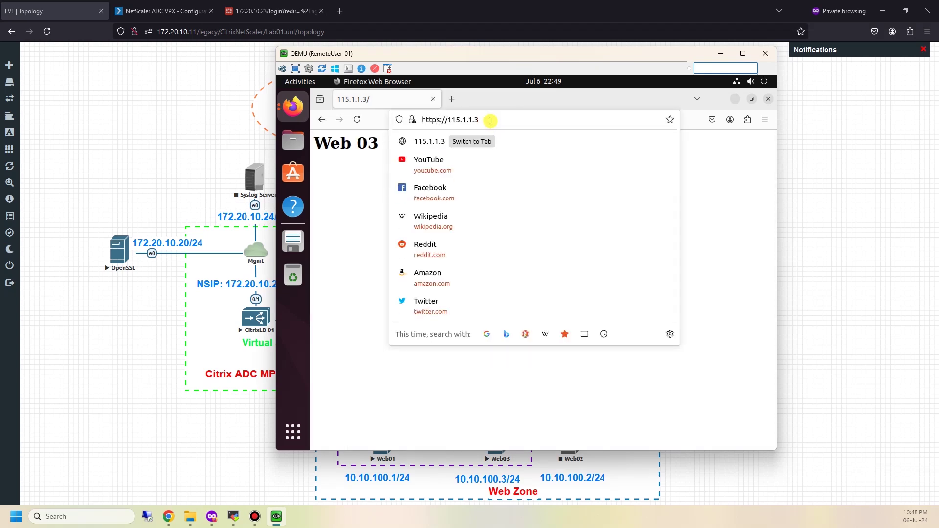
key(BackSpace)
text(:)
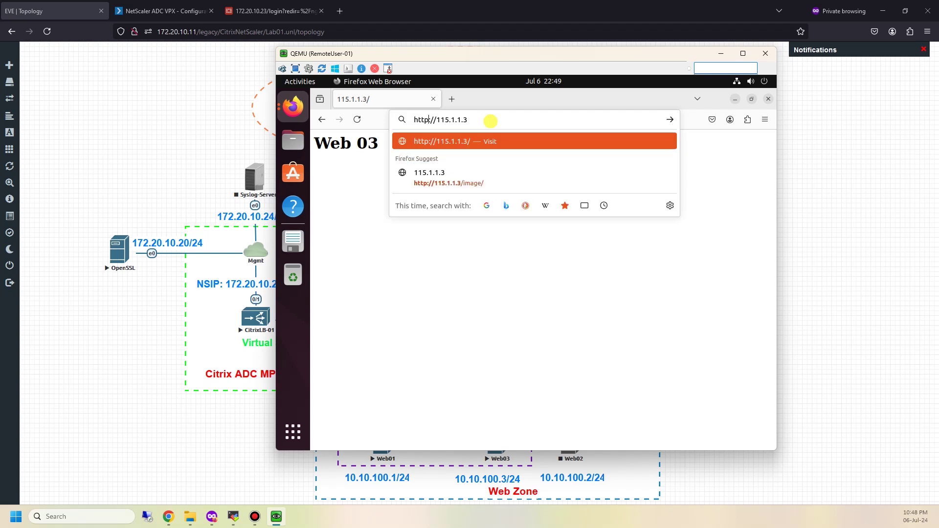
key(Return)
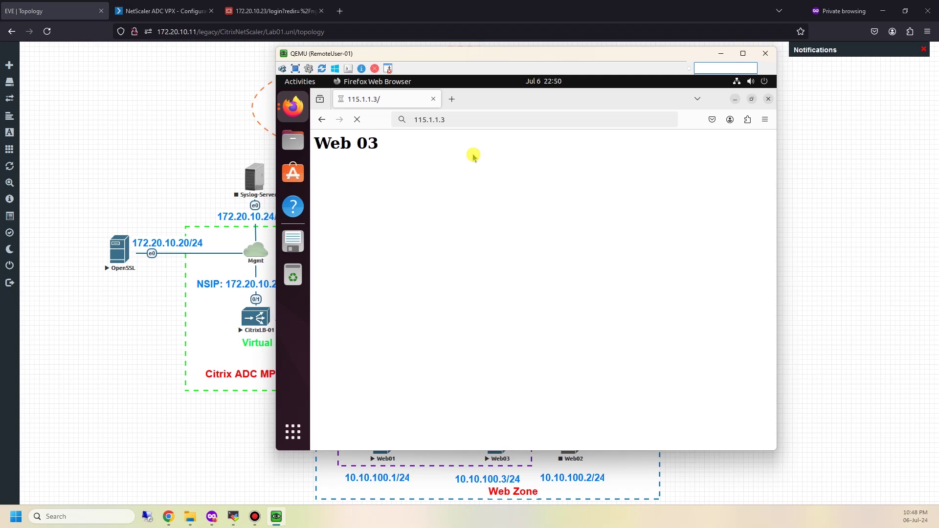
click(159, 11)
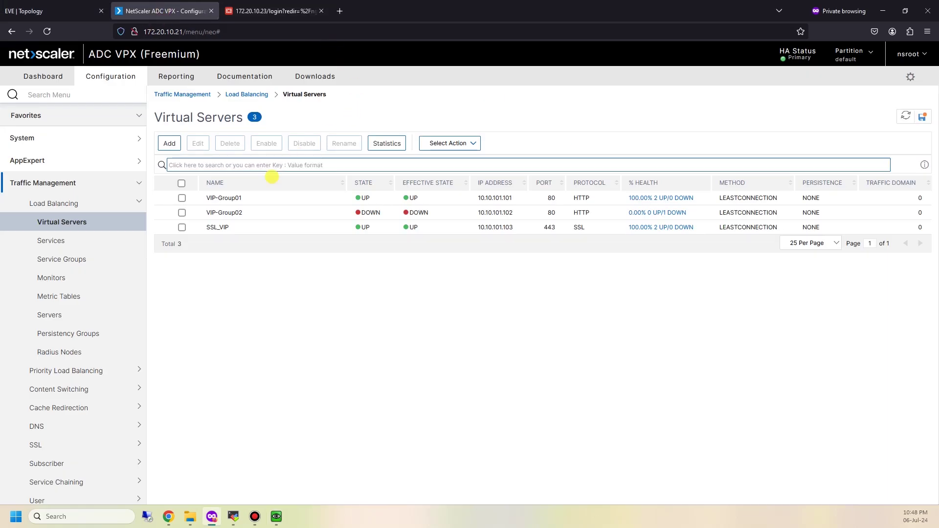
click(182, 228)
click(198, 144)
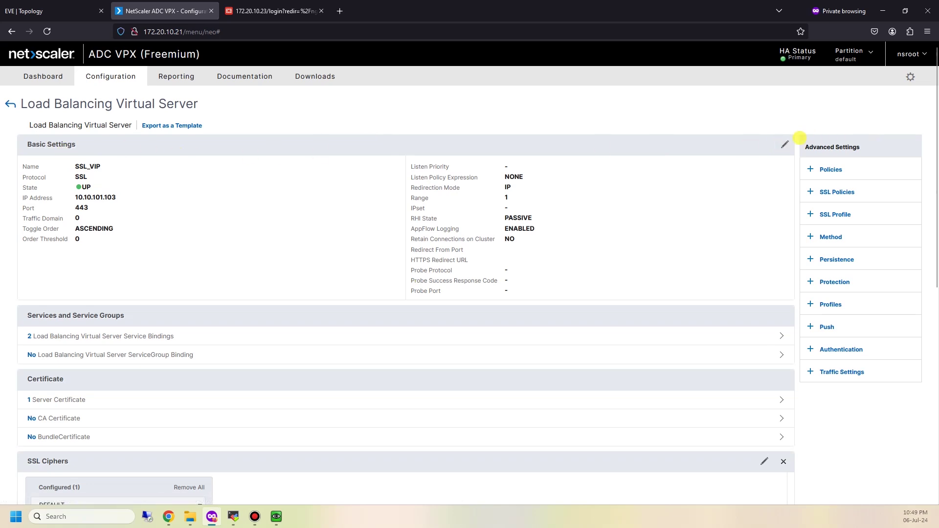
click(785, 145)
scroll(227, 250, down, 4)
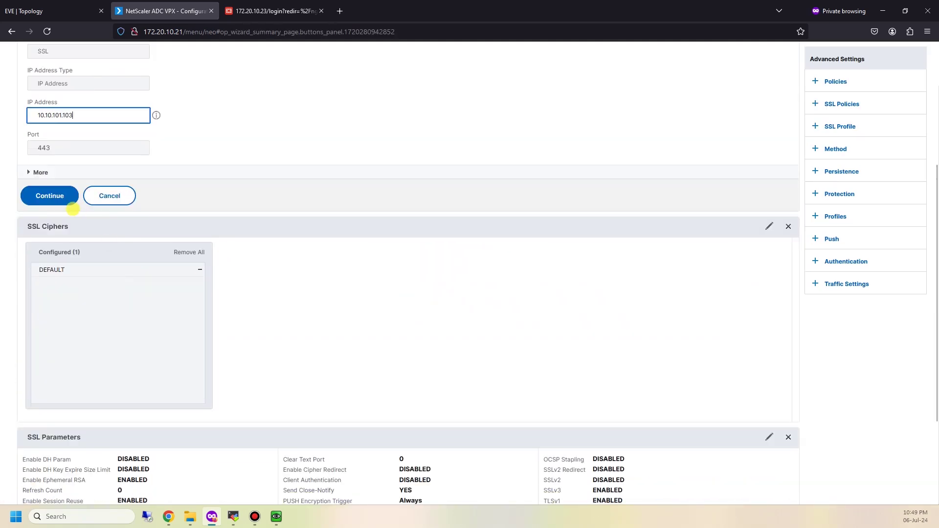
click(37, 172)
scroll(451, 262, down, 1)
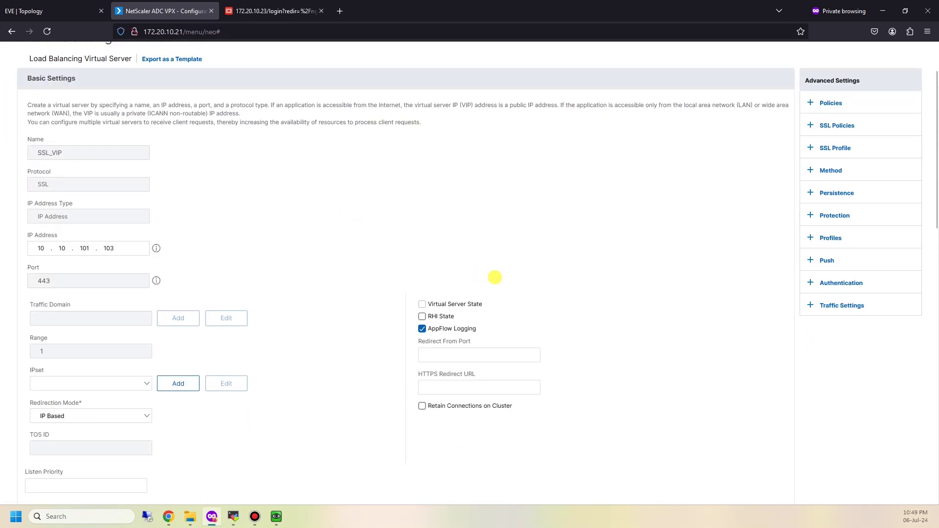
click(474, 353)
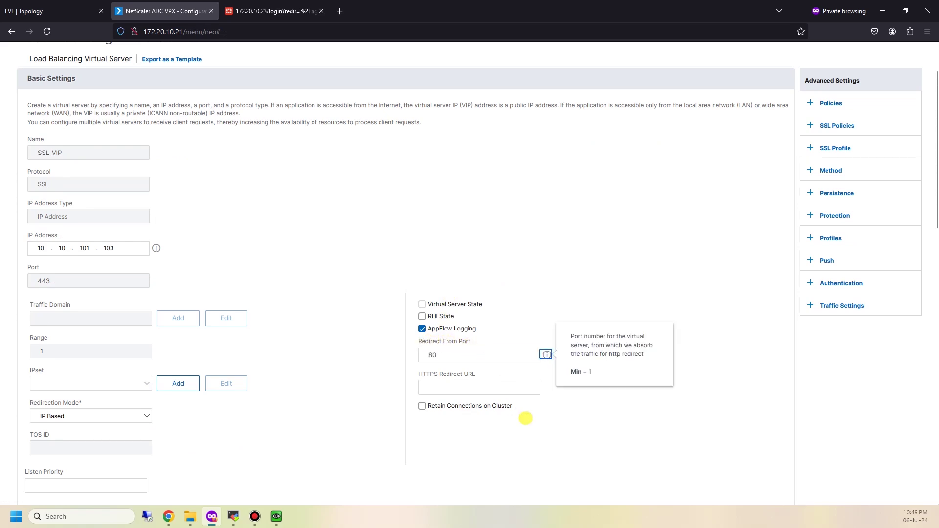
click(467, 390)
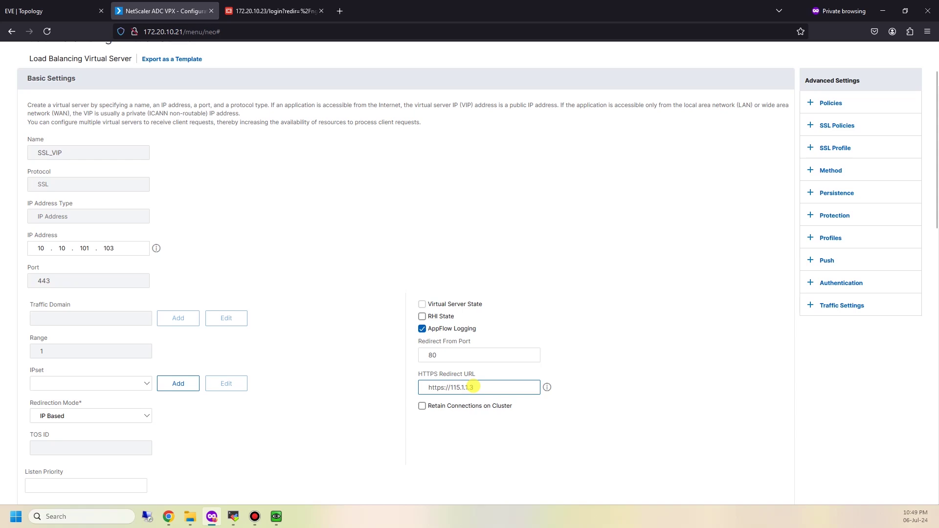
scroll(547, 387, down, 2)
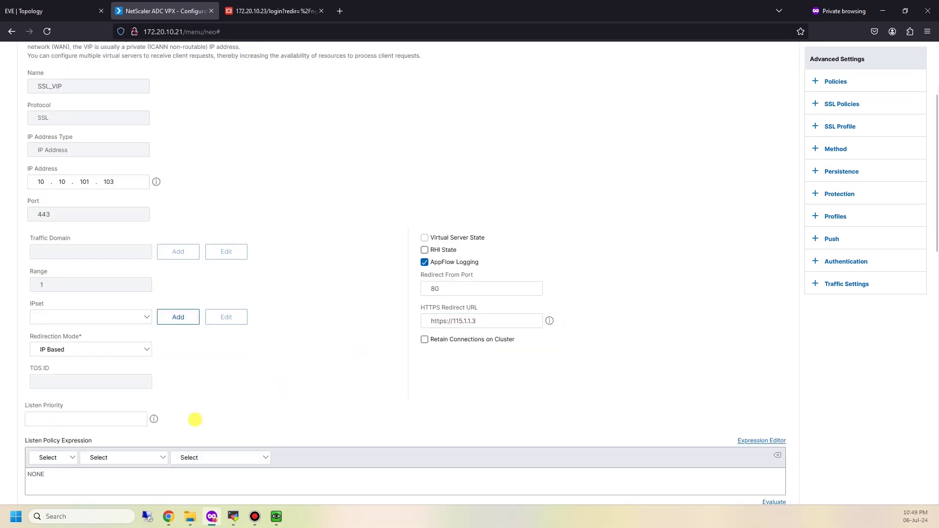
scroll(195, 419, down, 6)
click(52, 451)
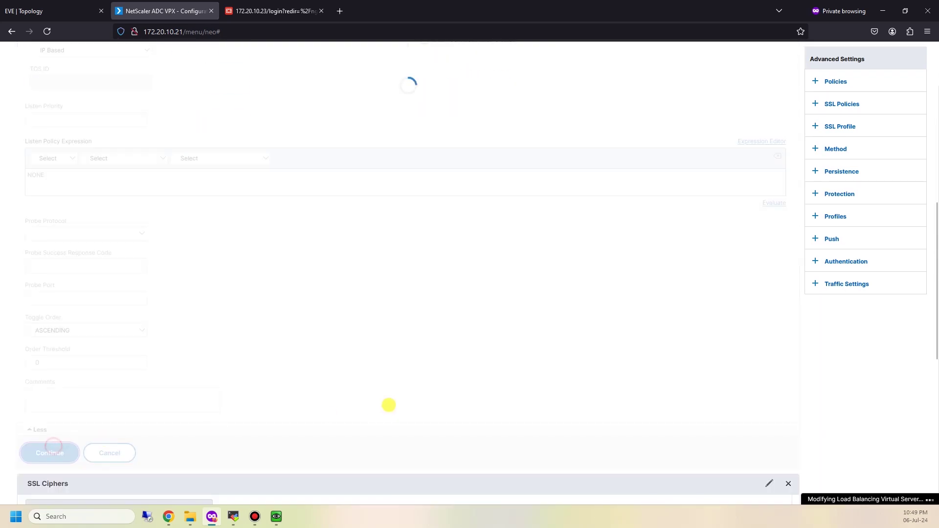
Continue past the services section and finish editing SSL_VIP with Done
scroll(490, 274, up, 2)
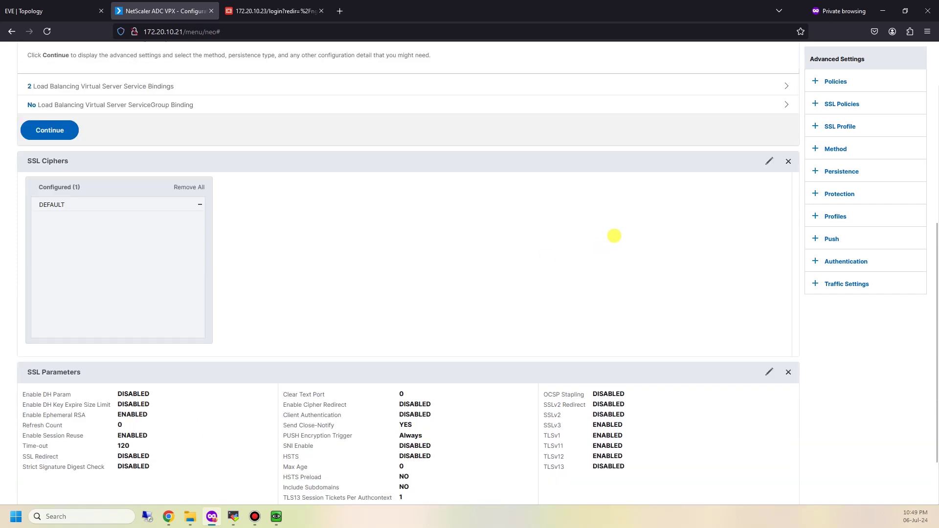
scroll(614, 236, up, 6)
scroll(619, 231, down, 2)
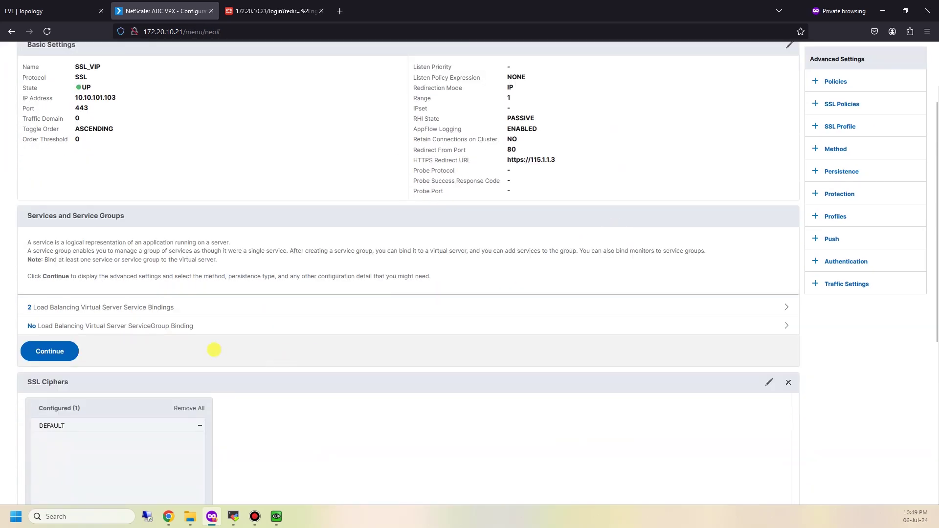
click(50, 351)
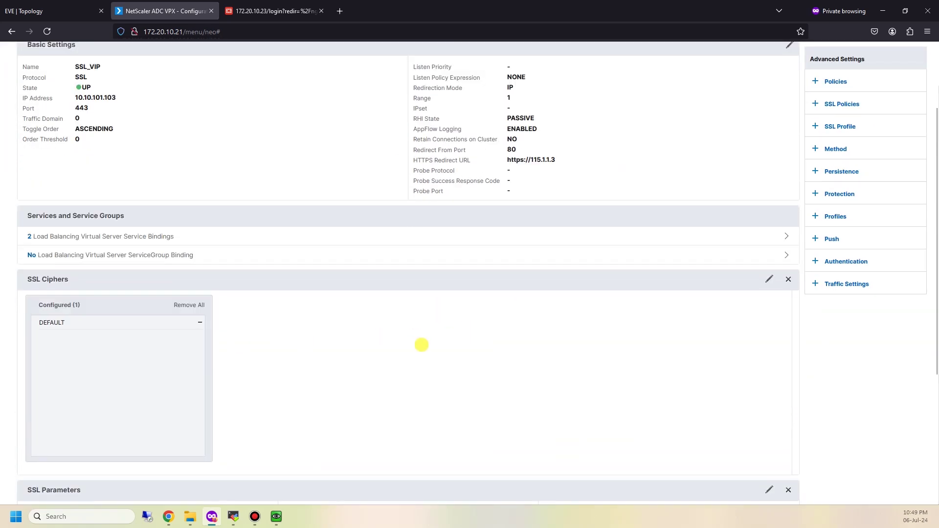
scroll(422, 345, down, 4)
click(37, 486)
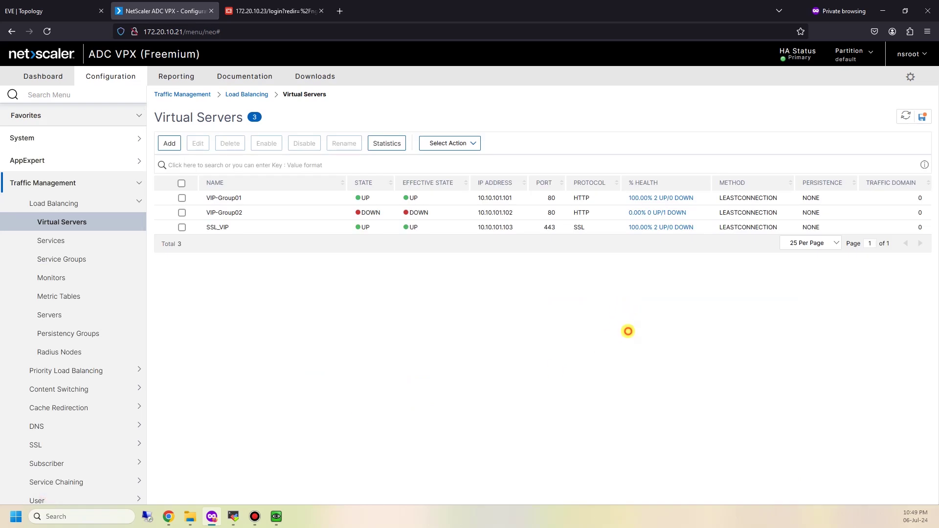
mouse_move(276, 517)
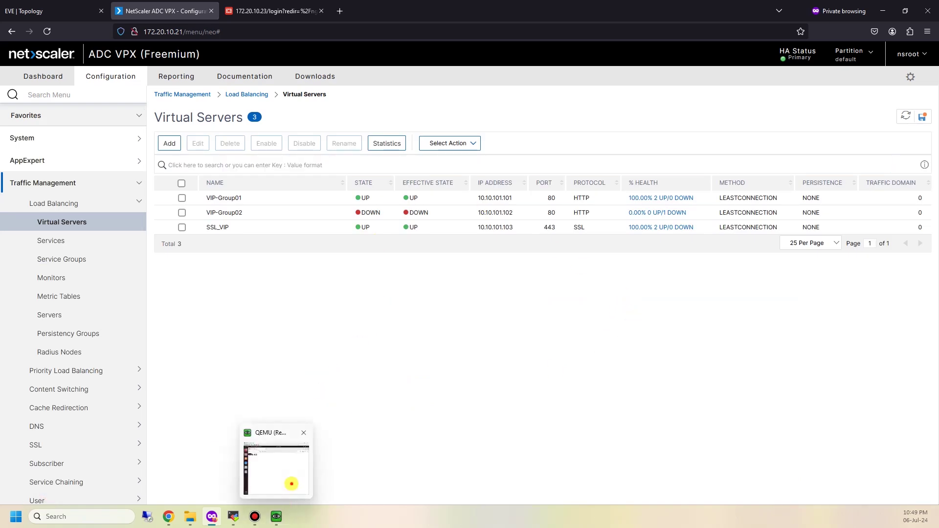
click(291, 483)
click(448, 101)
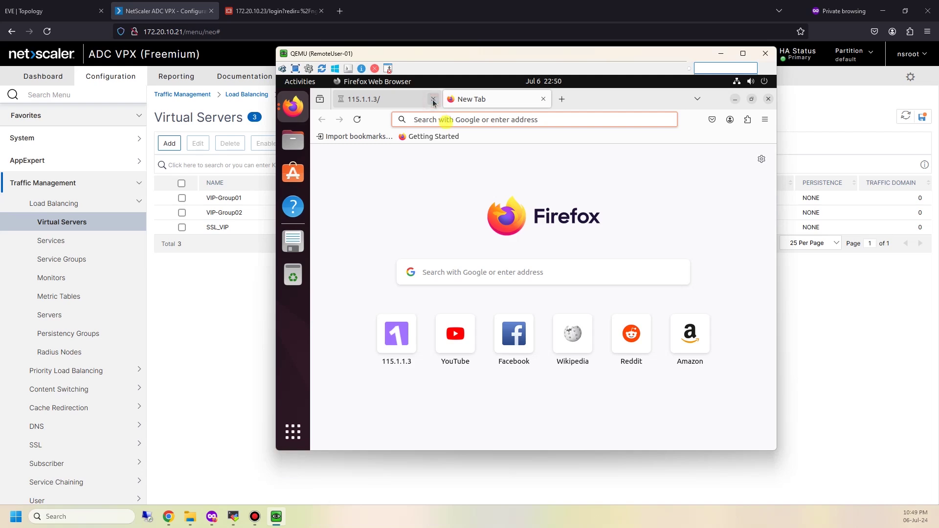
click(433, 100)
click(446, 121)
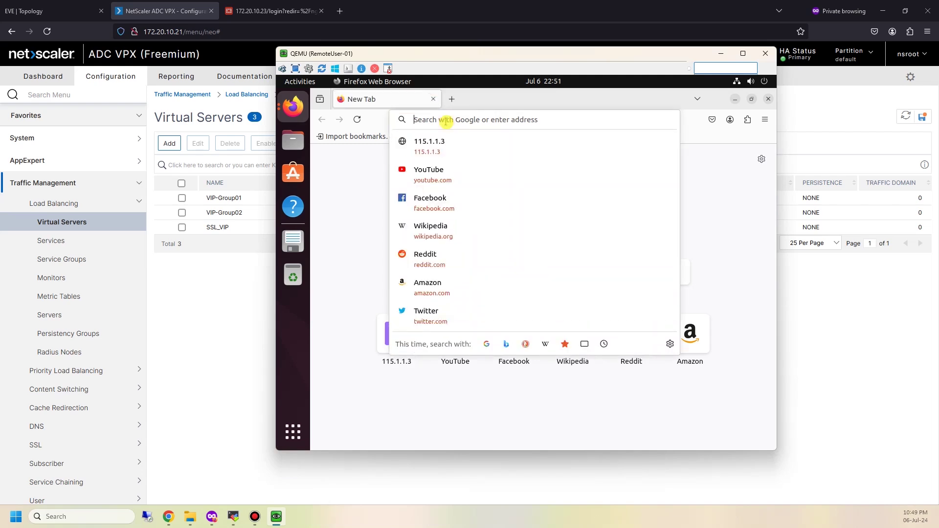
text(http://11)
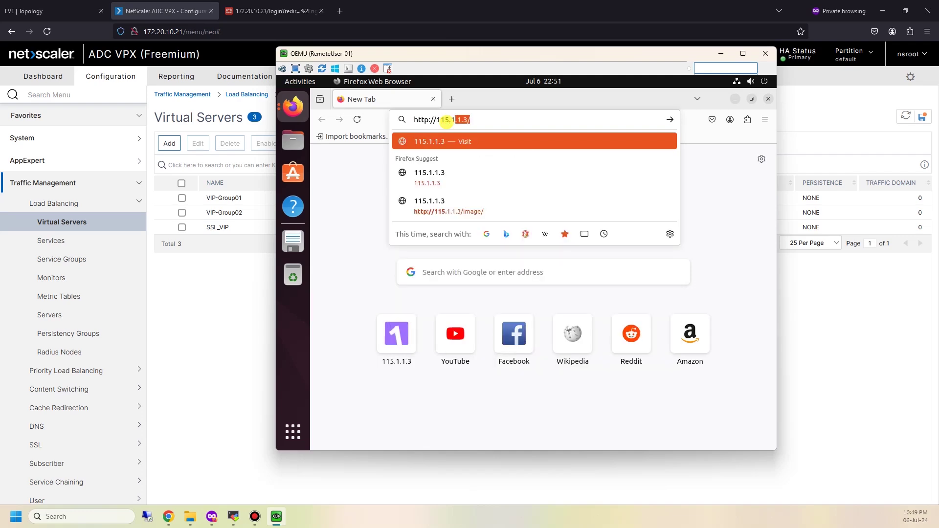
text(5.1.13)
key(BackSpace)
text(.3)
key(Return)
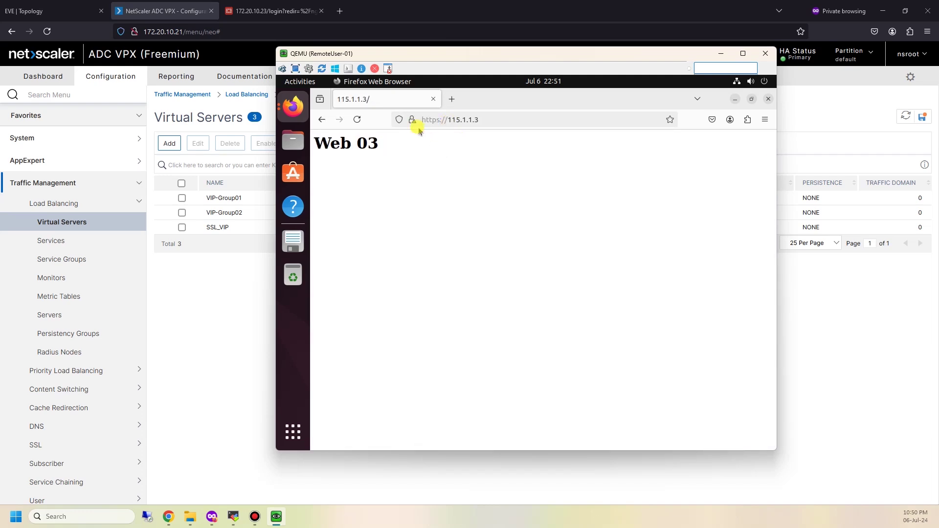
View the site's certificate via the connection security details, close it, and start a private window
click(414, 121)
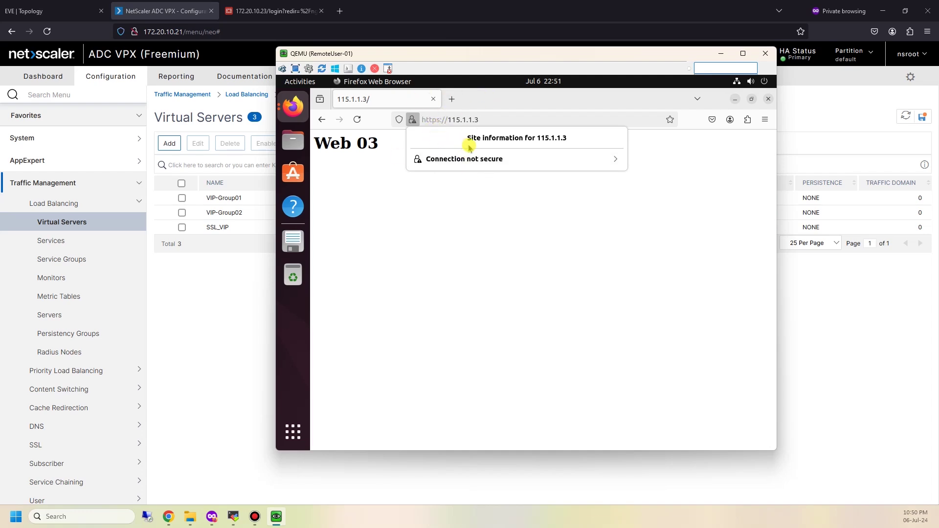
click(570, 158)
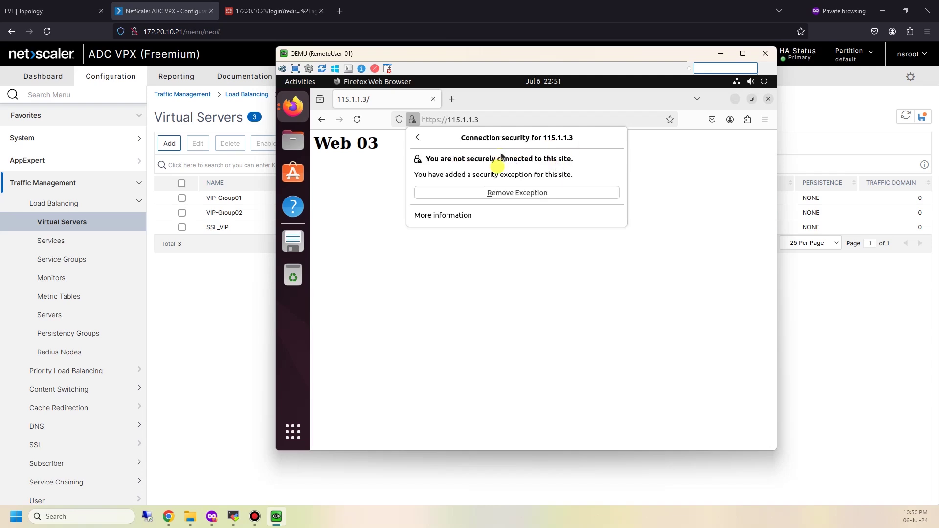
click(541, 218)
click(662, 201)
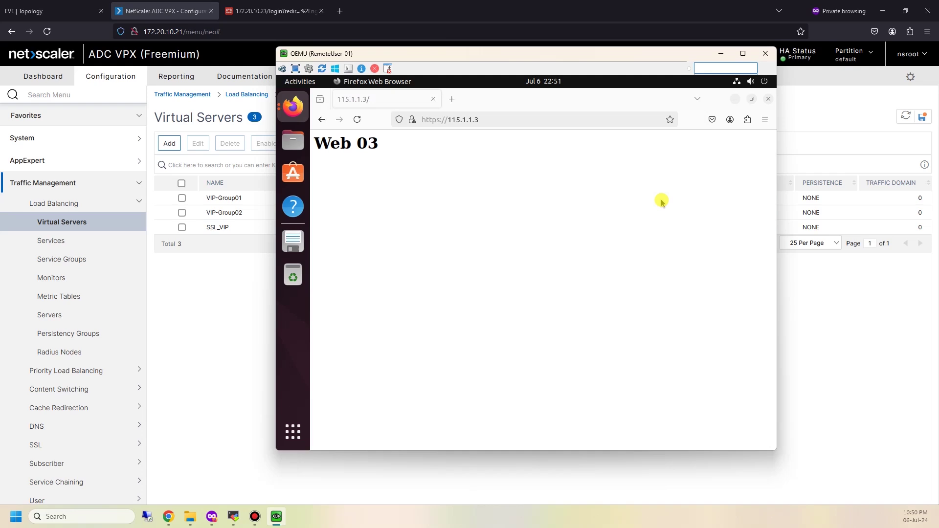
scroll(490, 264, down, 3)
scroll(490, 265, up, 3)
scroll(494, 311, down, 1)
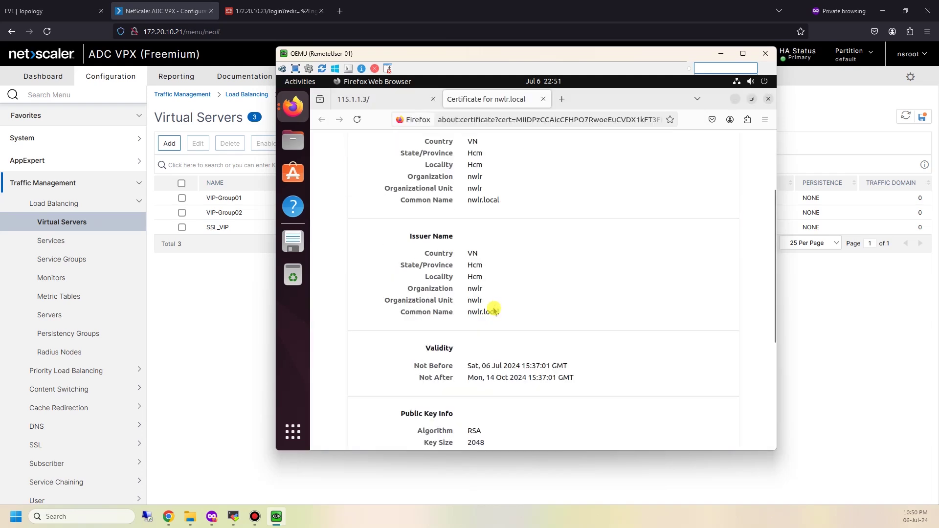
click(543, 99)
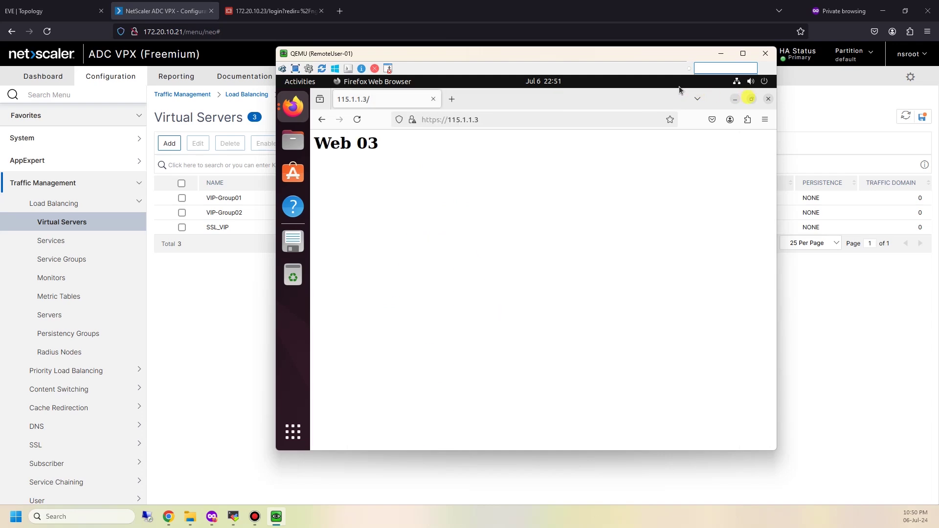
click(767, 120)
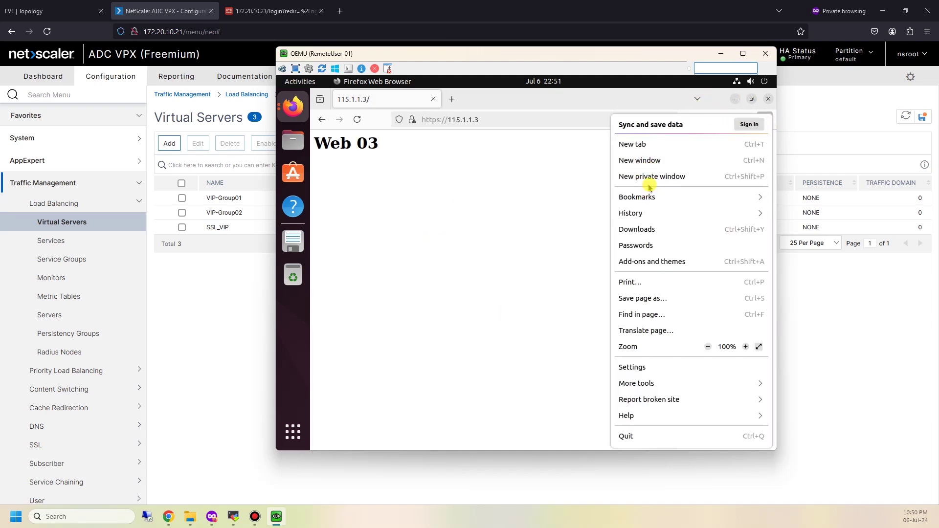
click(526, 138)
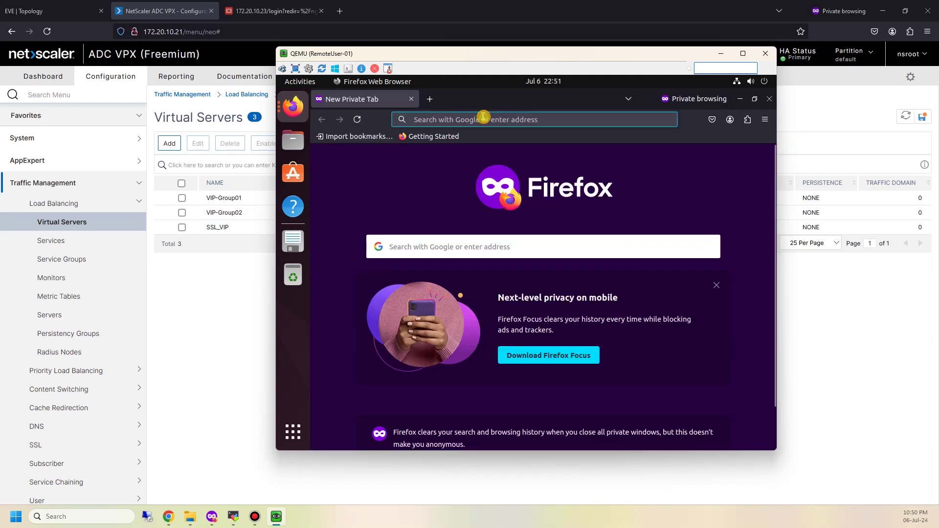
click(484, 118)
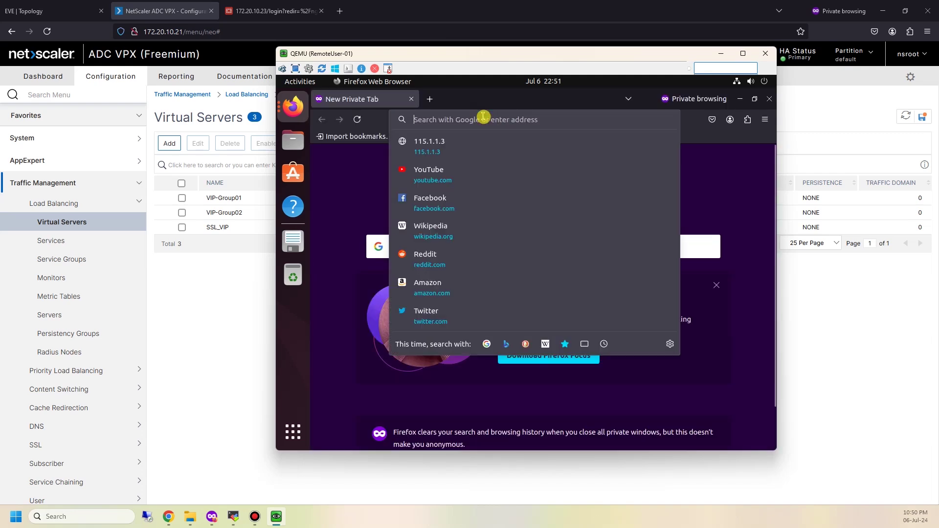
text(http://115.1.)
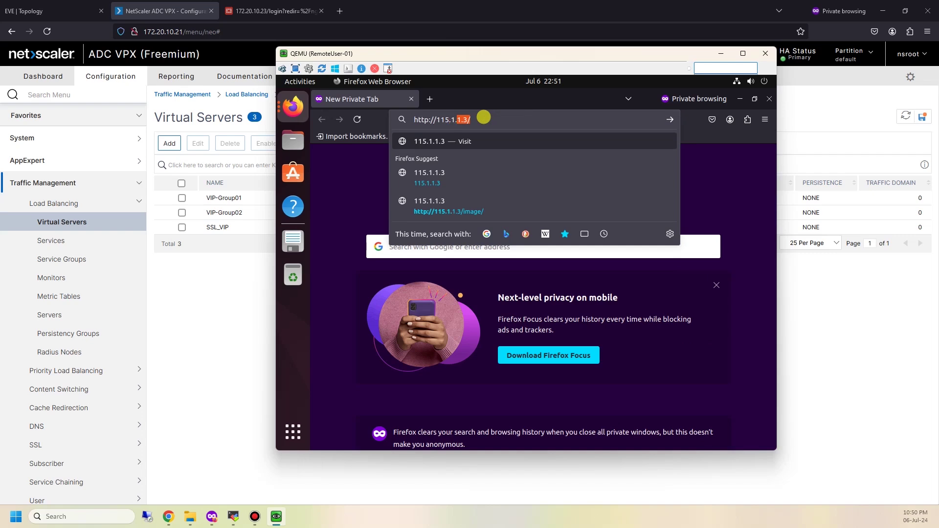
text(1)
key(BackSpace)
key(BackSpace)
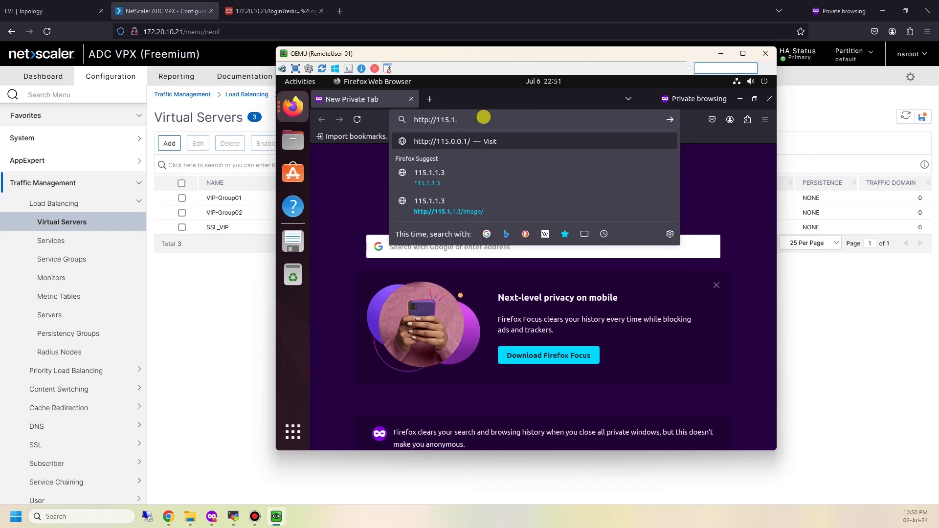
text(1.3/)
key(Return)
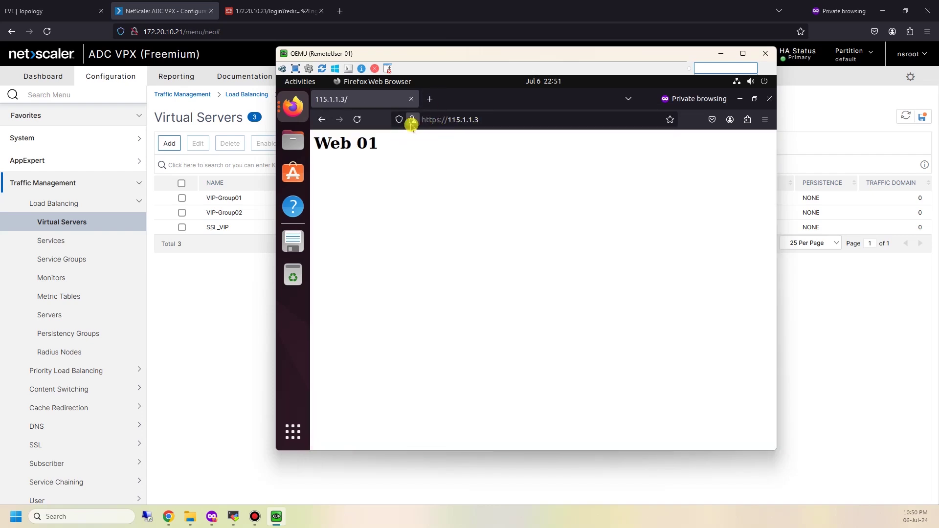
Inspect the nwlr.local certificate's issuer details, then close the certificate tab
click(412, 123)
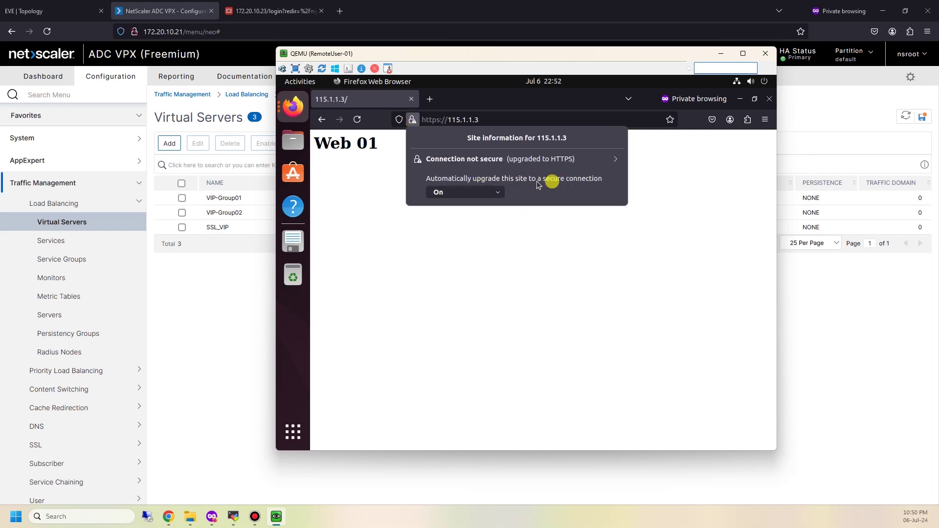
click(609, 167)
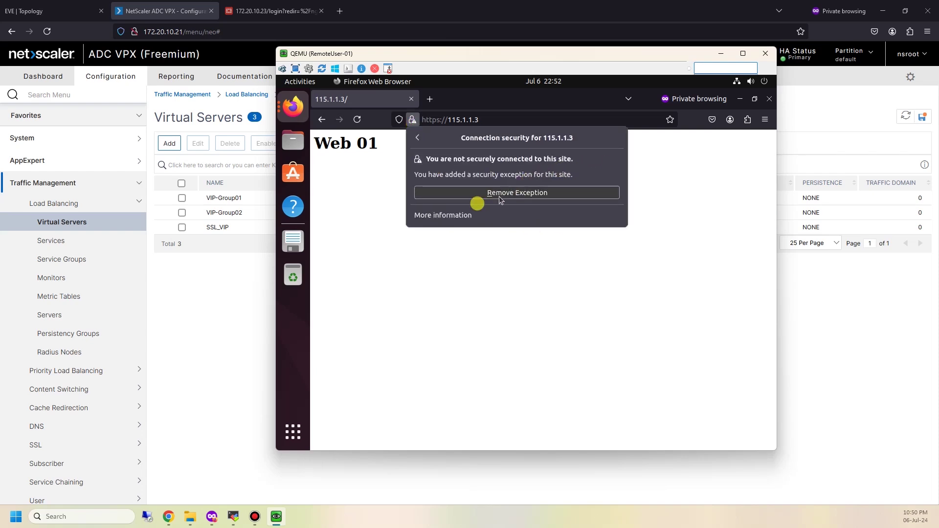
click(470, 216)
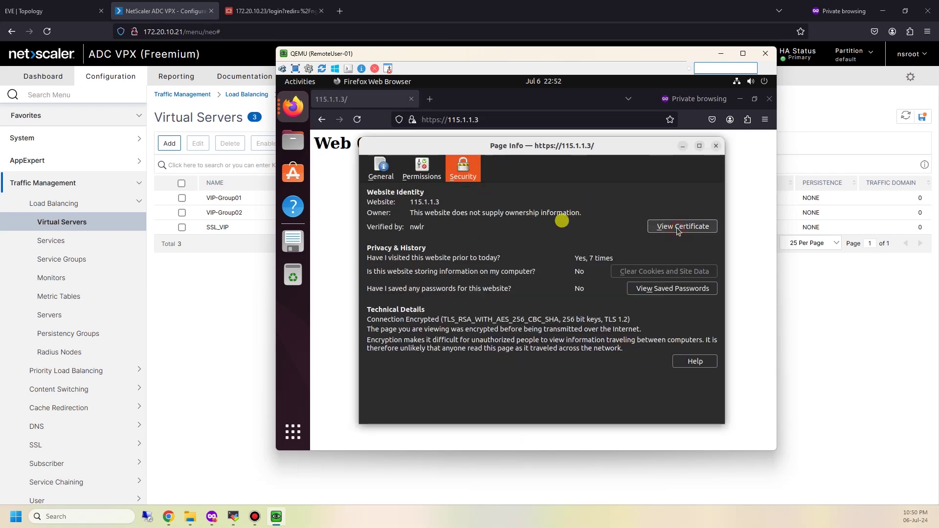
key(Escape)
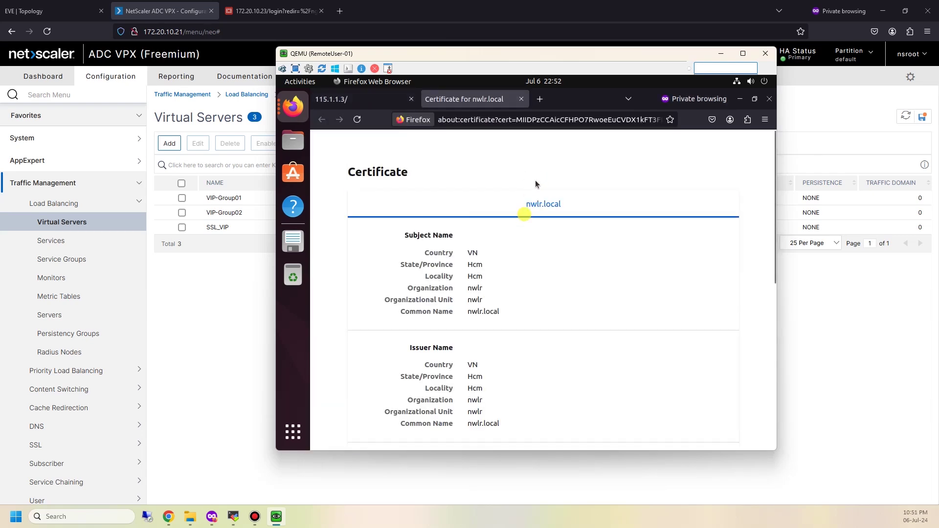
scroll(491, 267, down, 2)
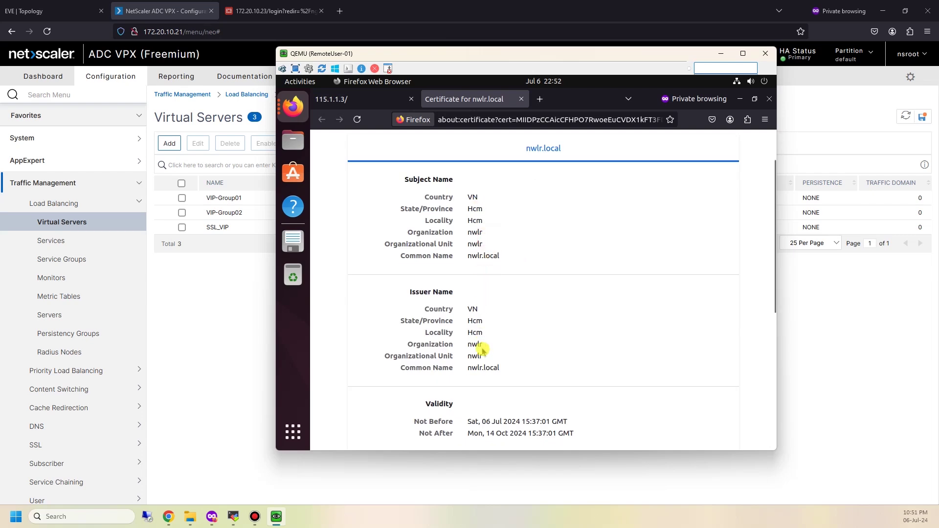
double_click(505, 353)
click(522, 99)
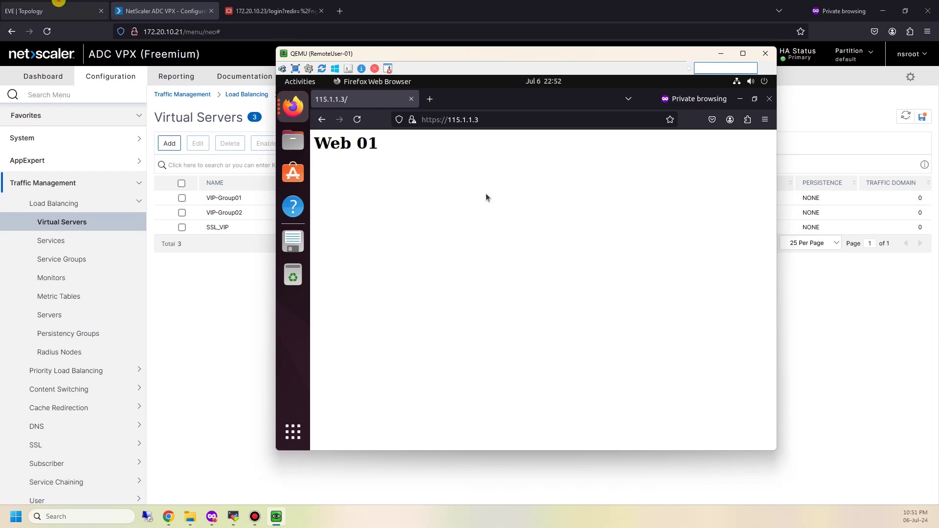
click(56, 10)
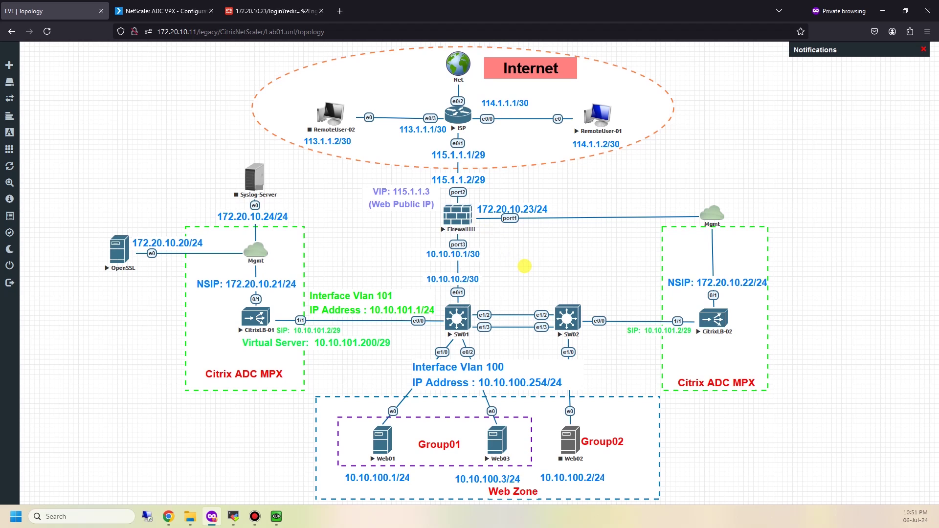
Sign back into the FortiGate web interface with the admin credentials
click(290, 11)
key(Tab)
key(Return)
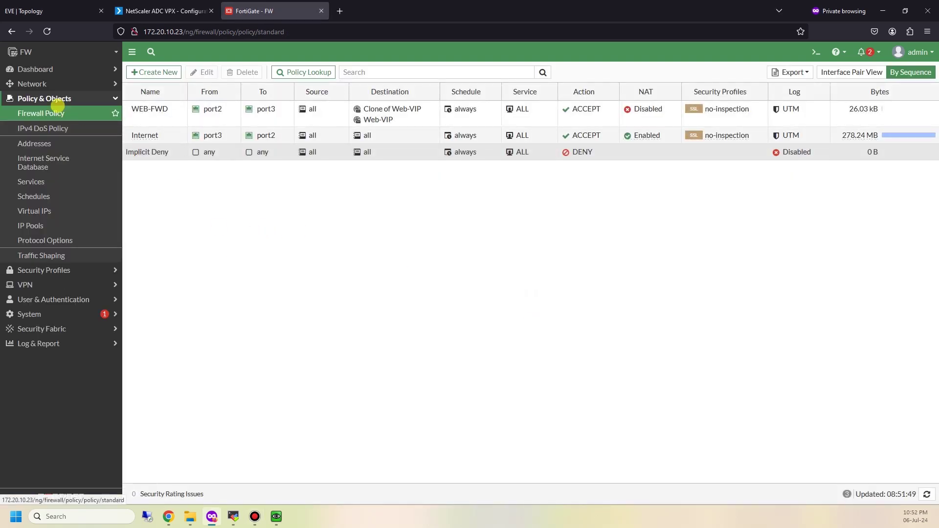
Delete the existing filtered port2 packet capture
click(46, 84)
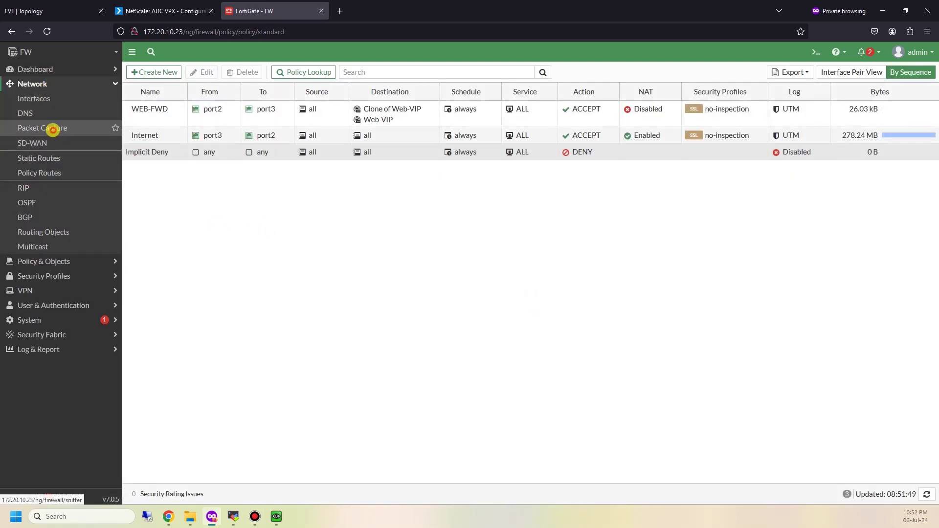
click(53, 129)
click(237, 112)
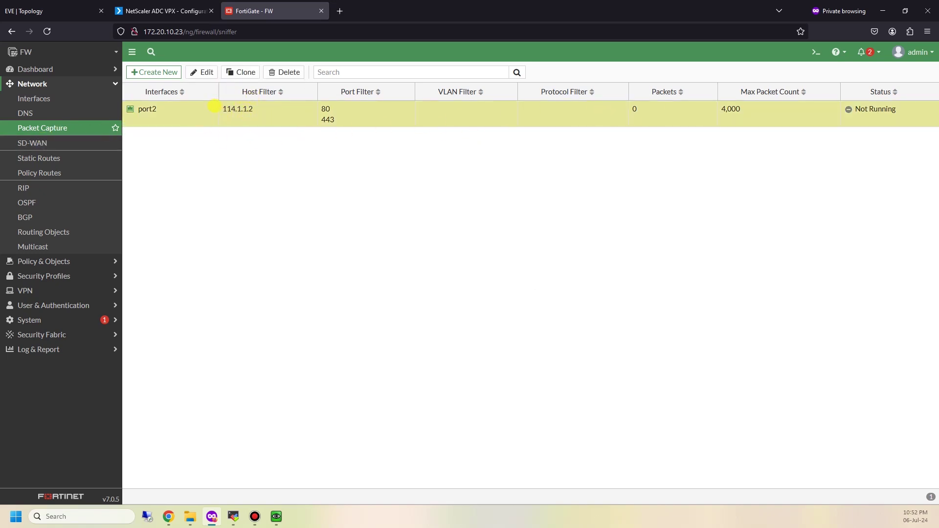
click(273, 72)
click(793, 495)
Create a new unfiltered packet capture on interface port2
click(149, 72)
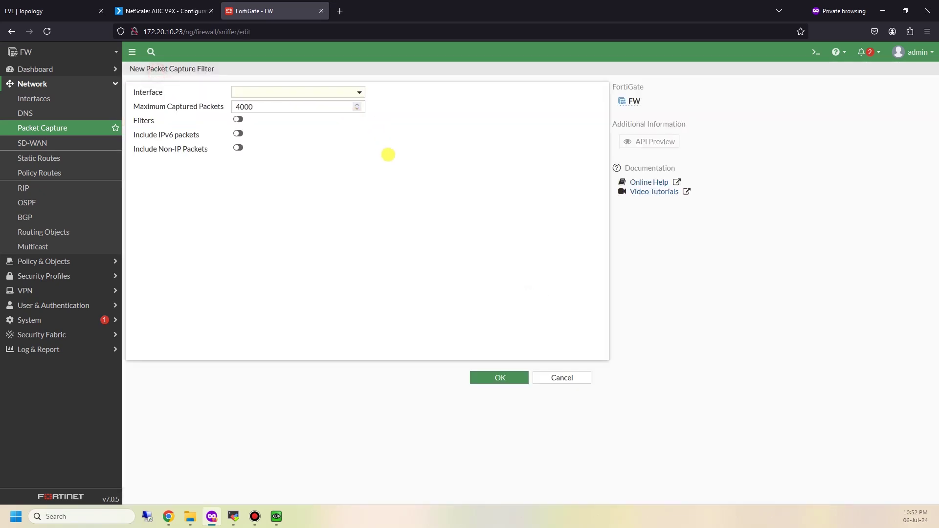
click(279, 90)
click(270, 154)
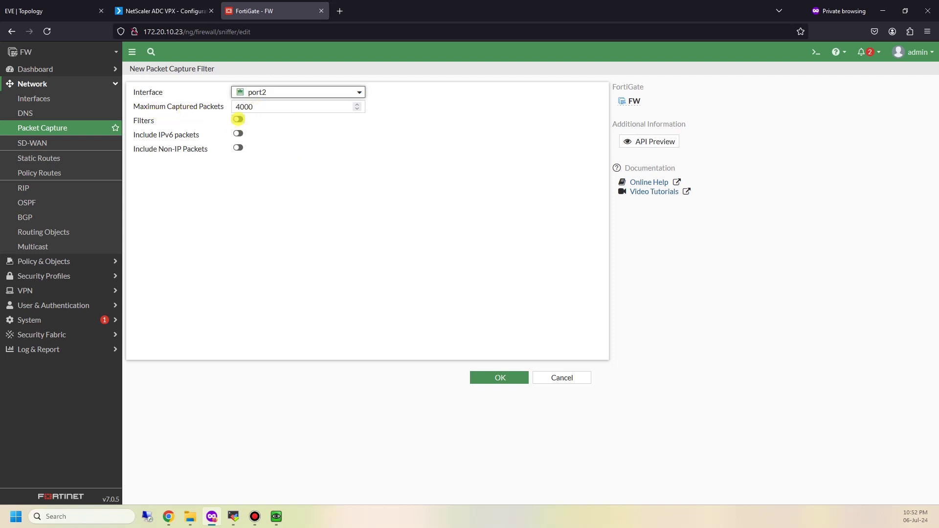
click(500, 377)
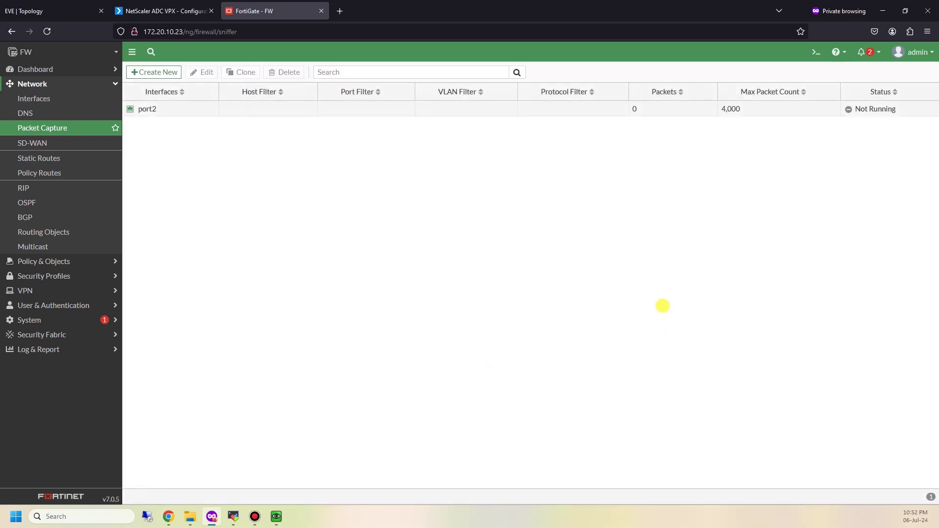
click(59, 263)
click(60, 114)
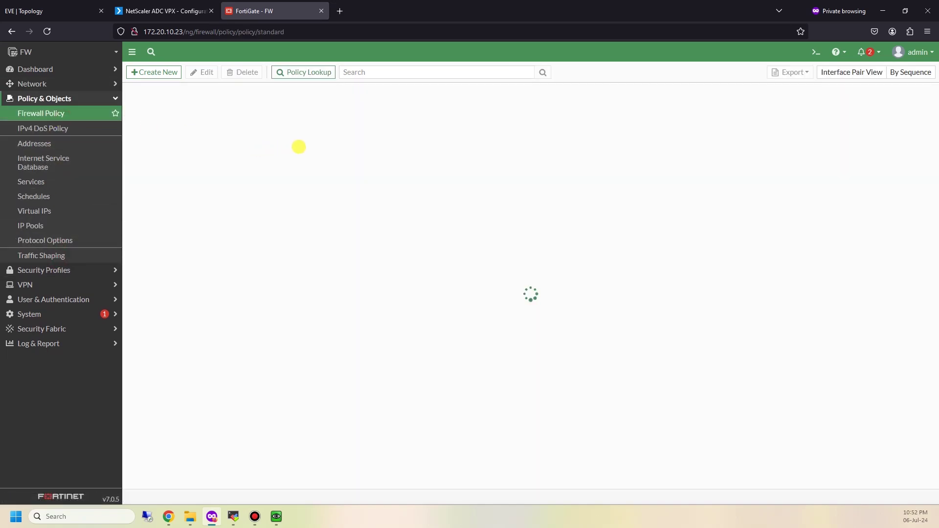
Remove Web-VIP from the WEB-FWD policy's destinations and save the policy
click(143, 119)
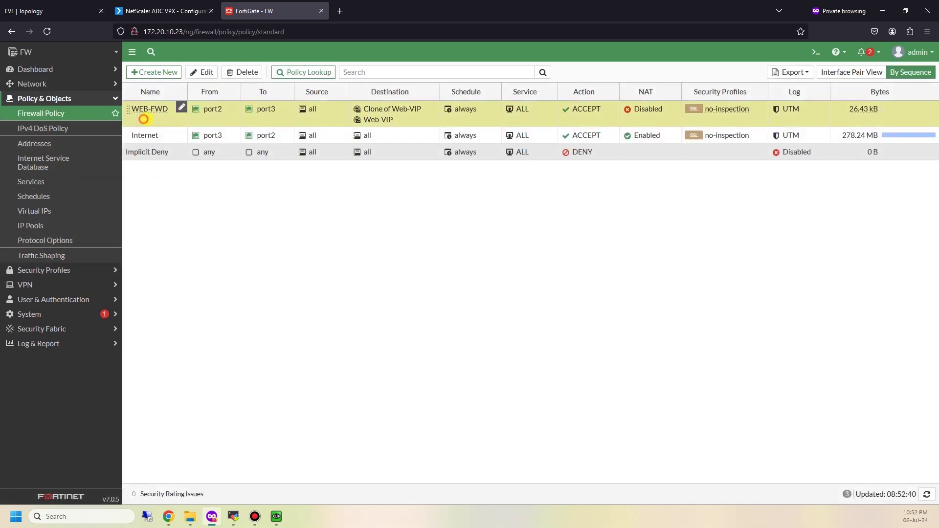
double_click(146, 119)
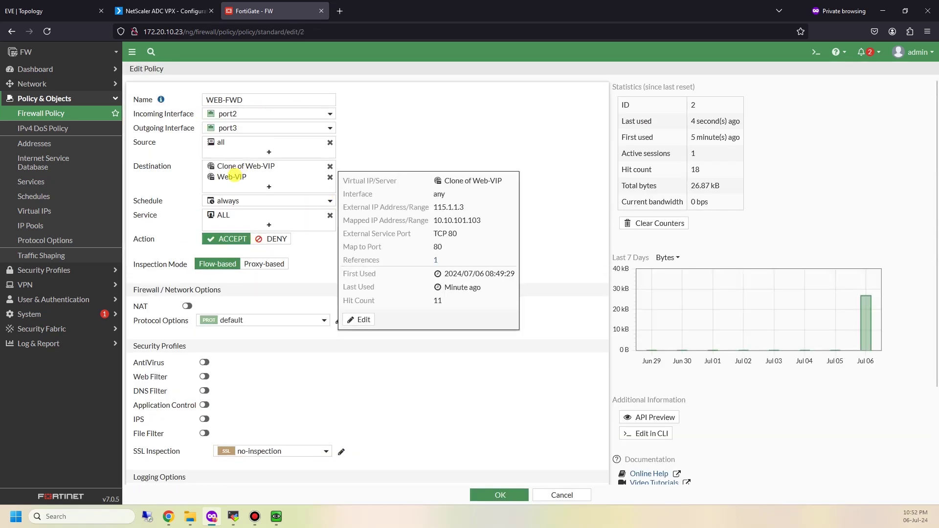
mouse_move(236, 177)
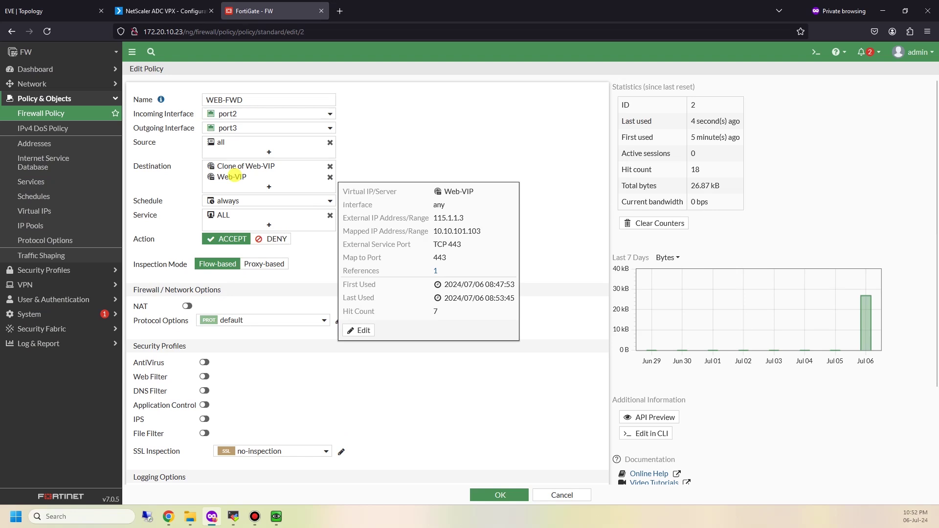
click(330, 177)
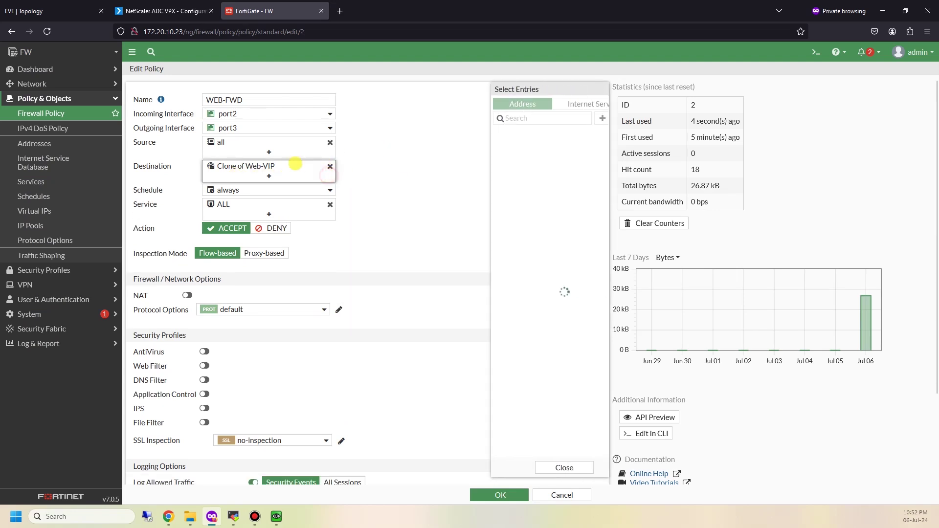
mouse_move(295, 167)
click(417, 390)
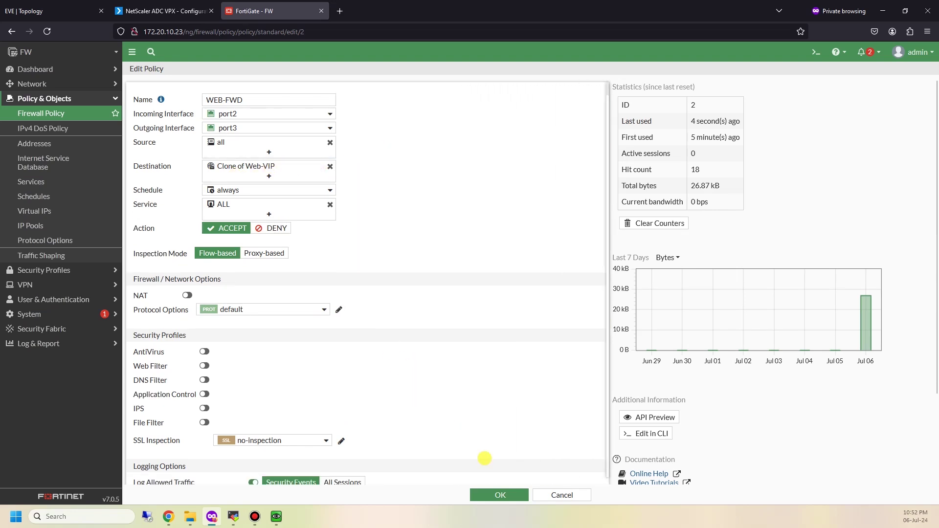
mouse_move(258, 170)
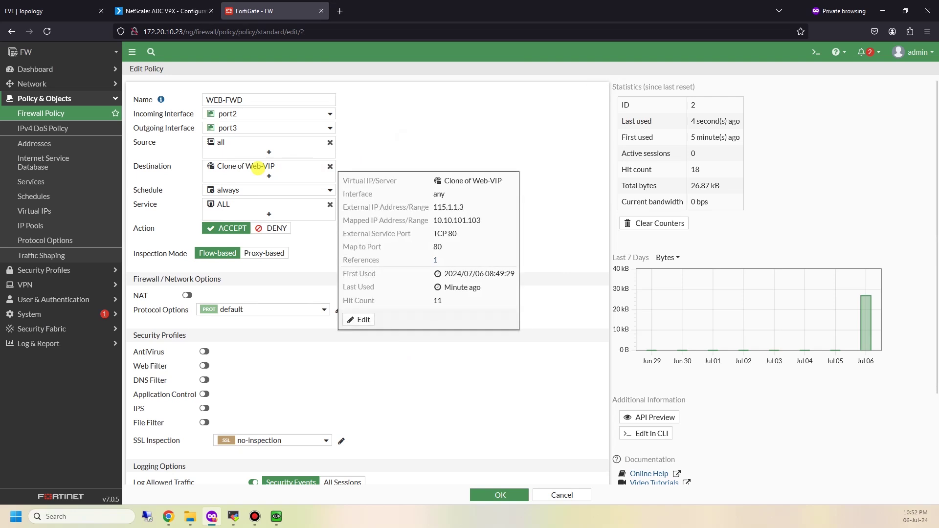
click(498, 494)
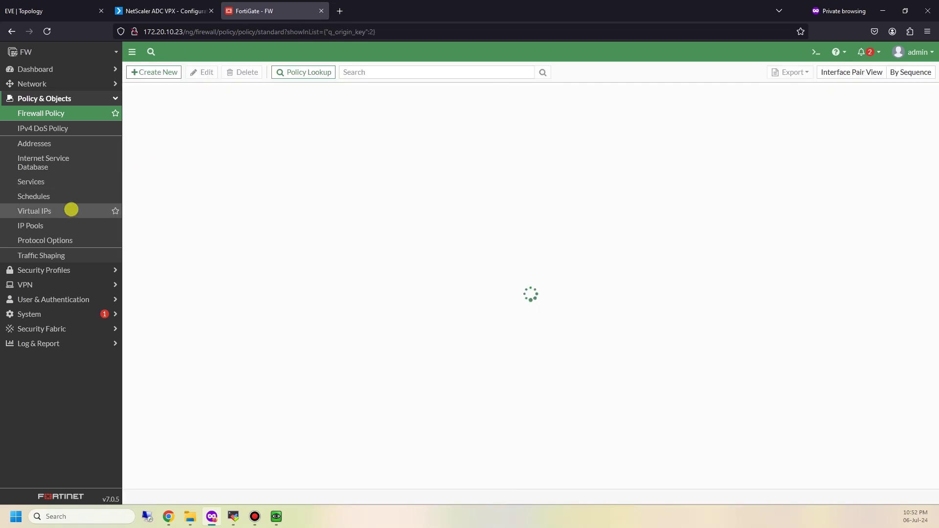
Open Clone of Web-VIP for editing from the Virtual IPs list
click(69, 210)
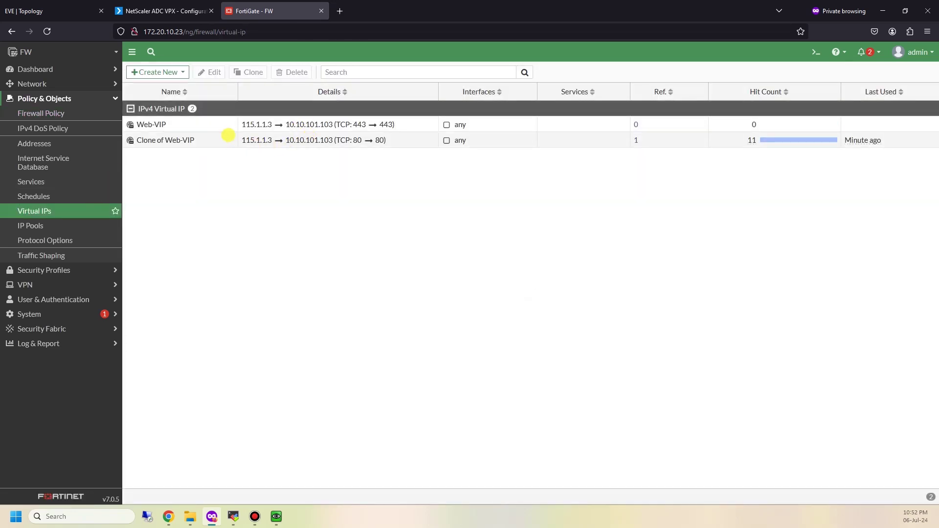
click(309, 124)
double_click(315, 142)
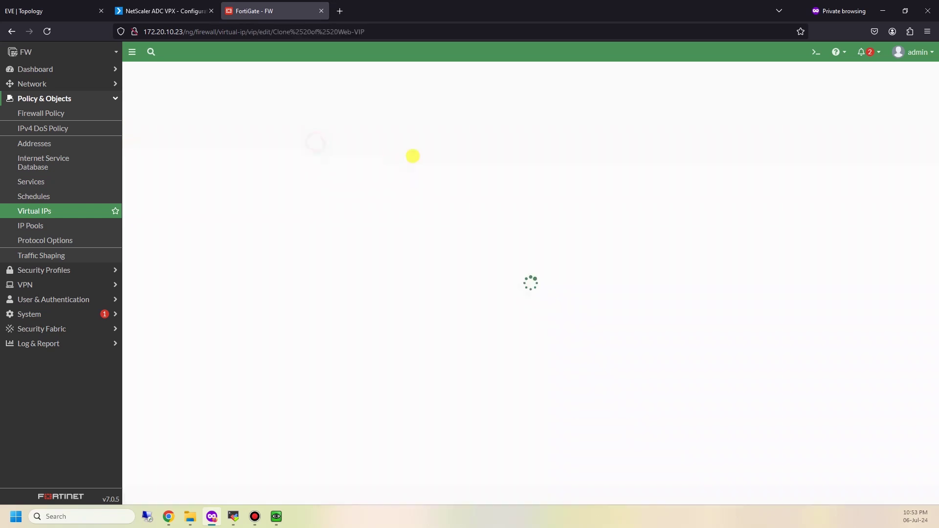